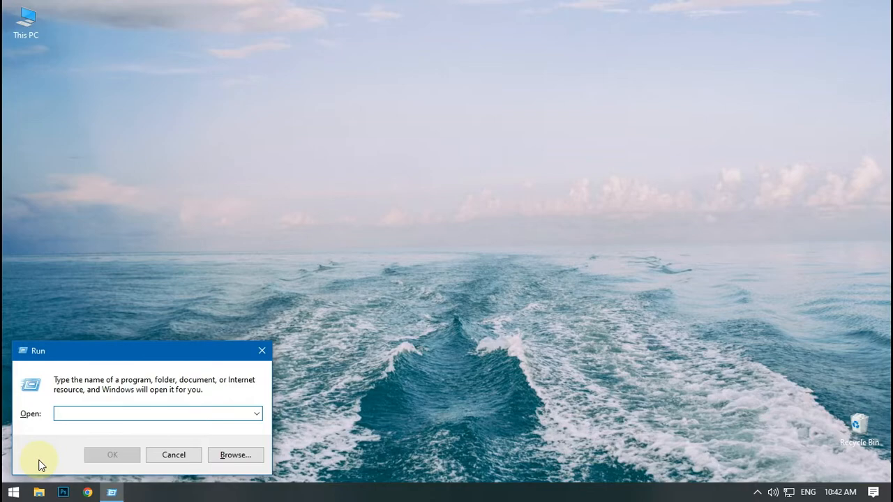
- Open the Windows Temp folder with the Run command temp and permanently delete everything in it, skipping files in use
text(temp)
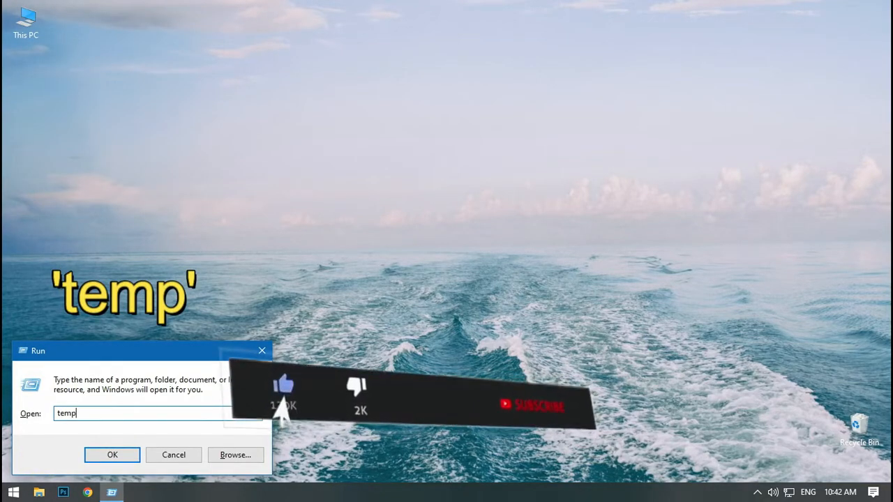
click(111, 457)
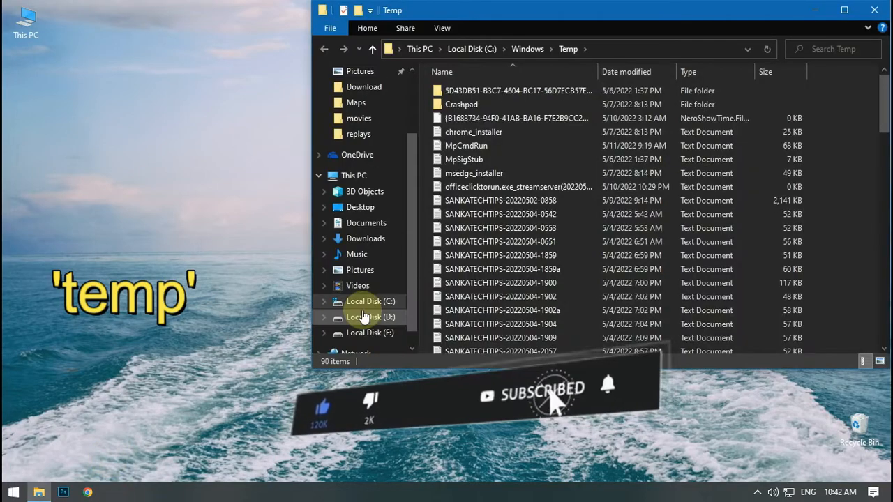
click(546, 120)
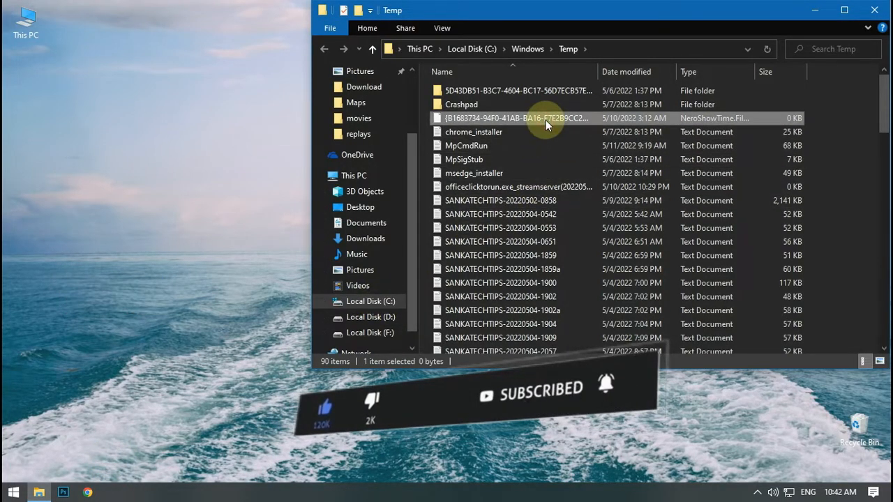
key(ctrl+a)
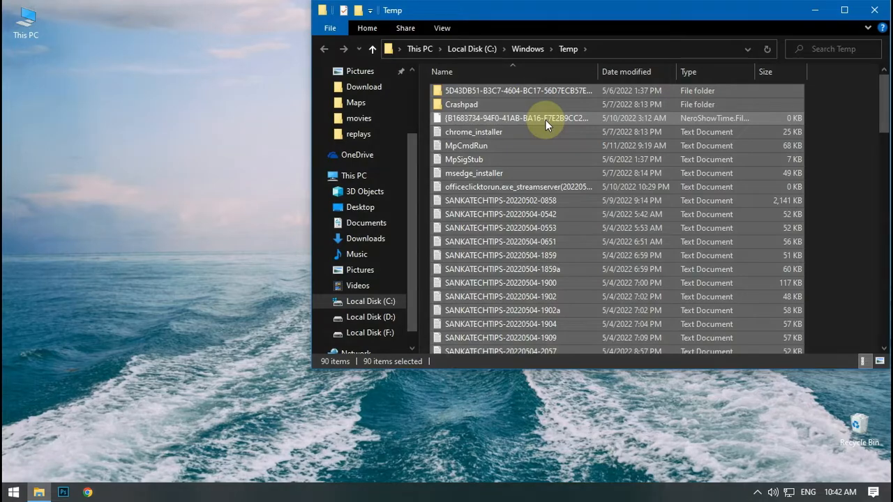
key(shift+Delete)
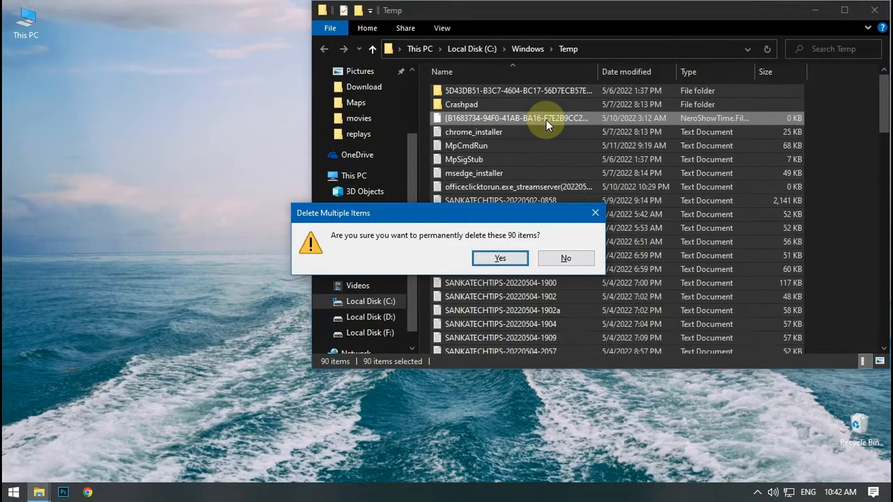
click(500, 258)
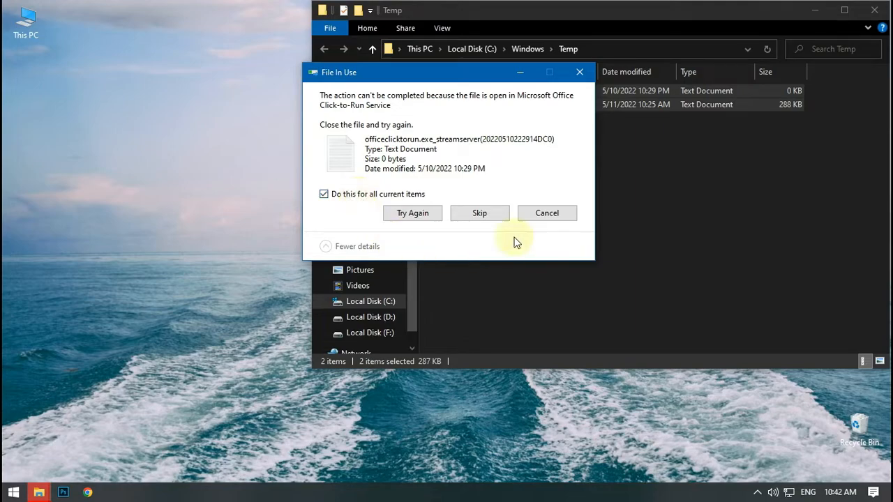
click(480, 214)
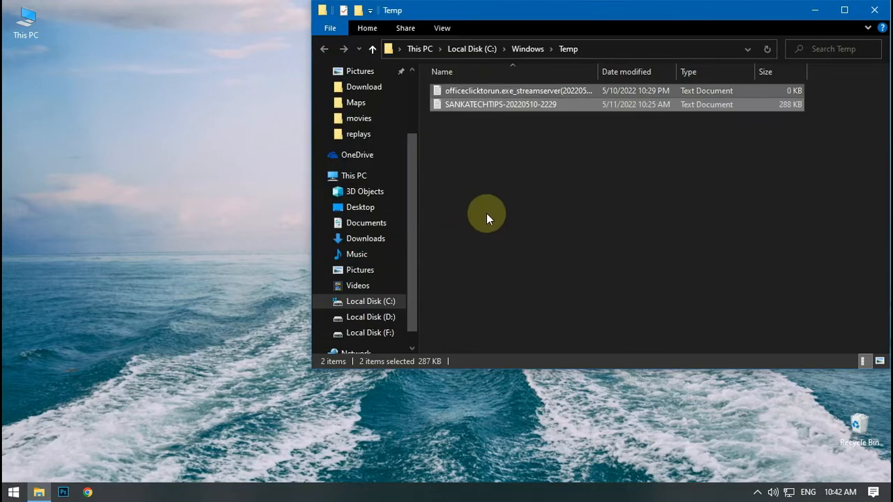
click(874, 11)
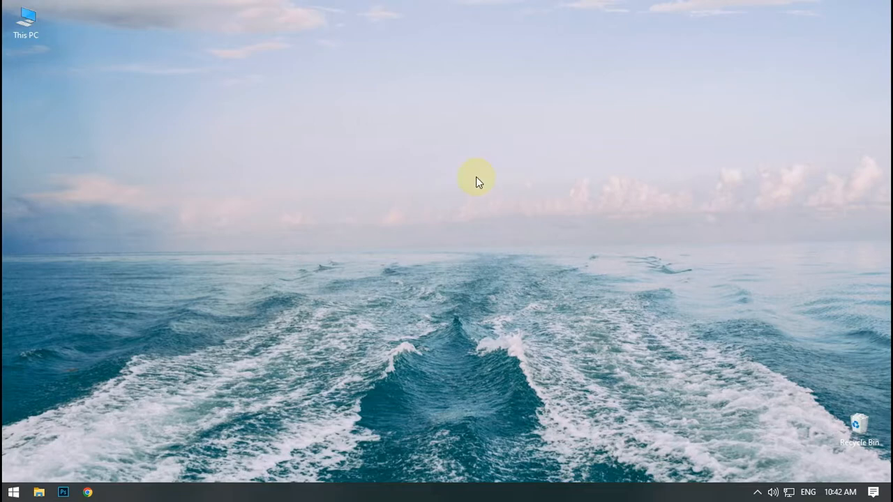
- Open the user's local Temp folder with the Run command %temp%
key(super+r)
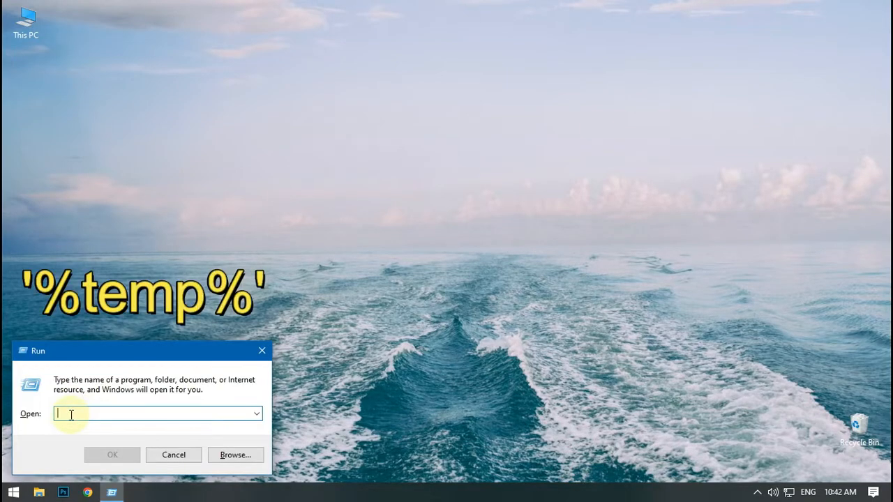
text(%temp%)
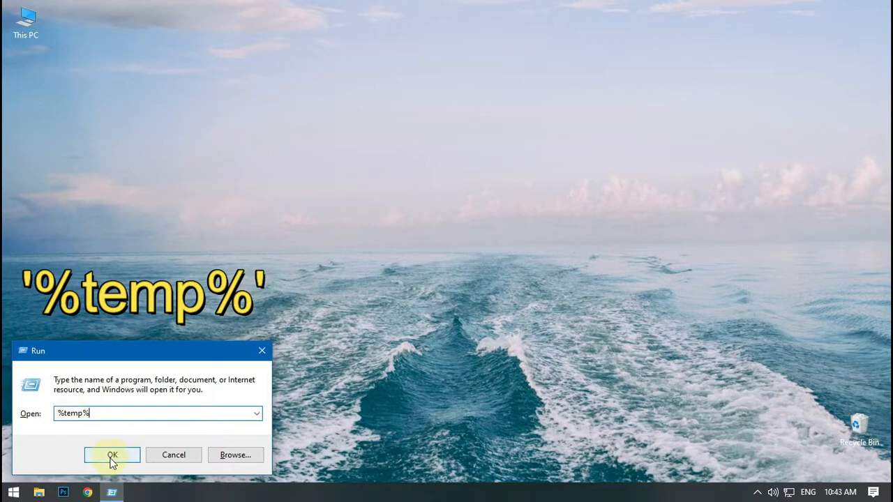
click(111, 461)
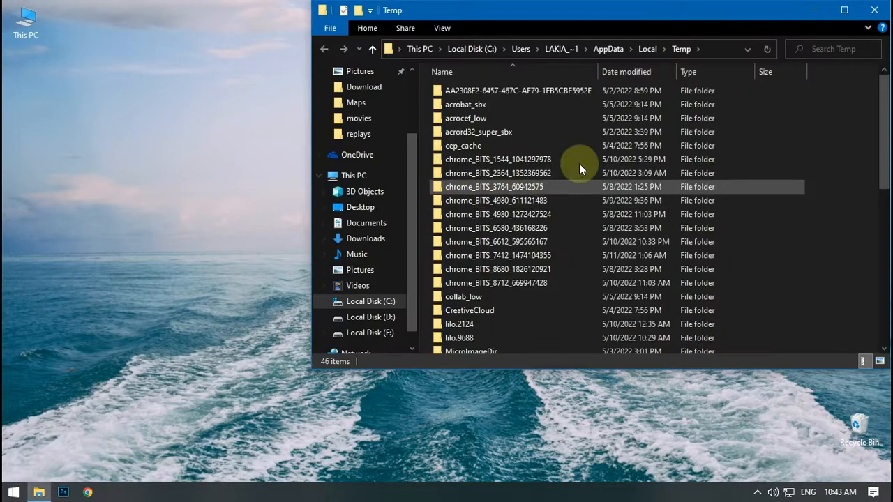
- Permanently delete all files and folders in the user's Temp folder, and close the folder window
click(536, 173)
key(ctrl+a)
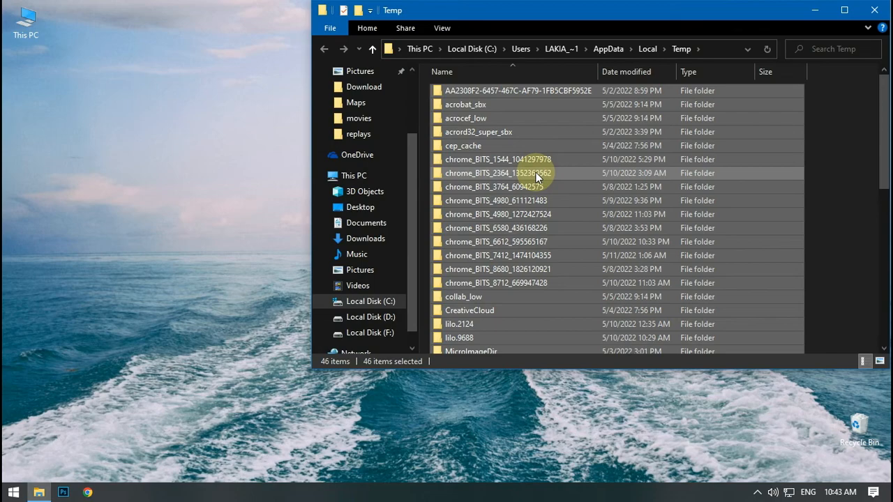
key(shift+Delete)
click(499, 260)
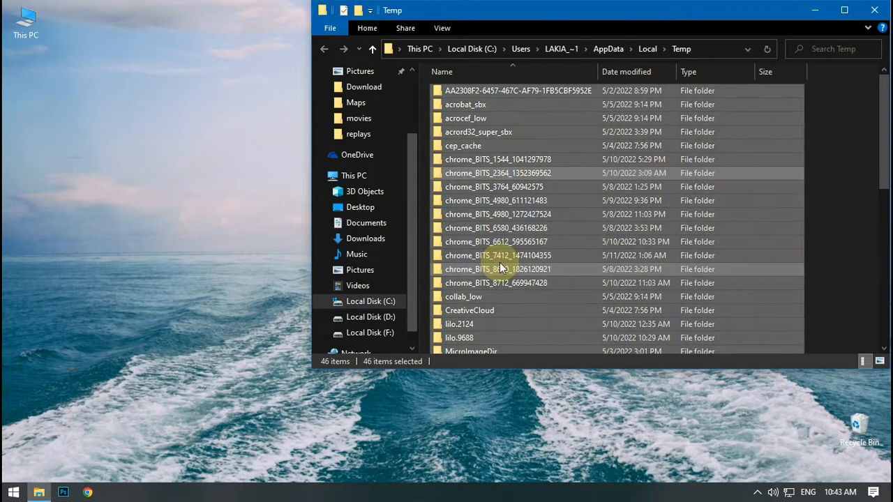
click(397, 205)
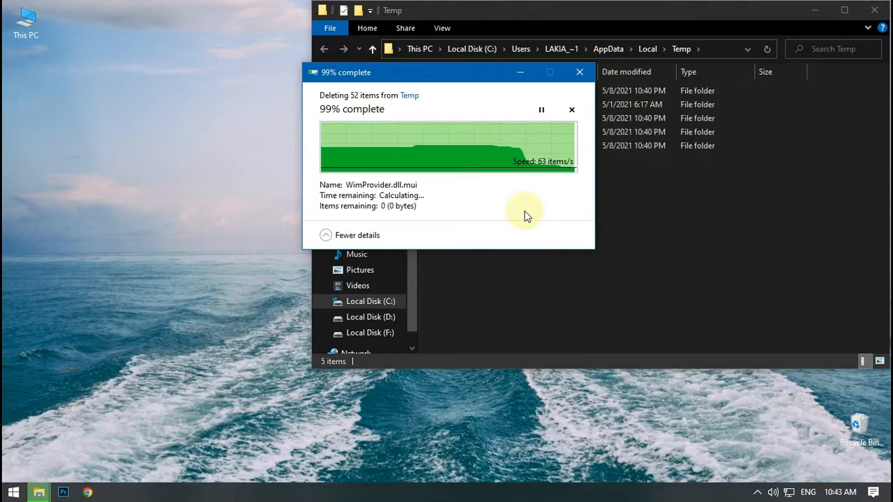
click(874, 10)
- Open the Windows Prefetch folder with the Run command prefetch
key(super+r)
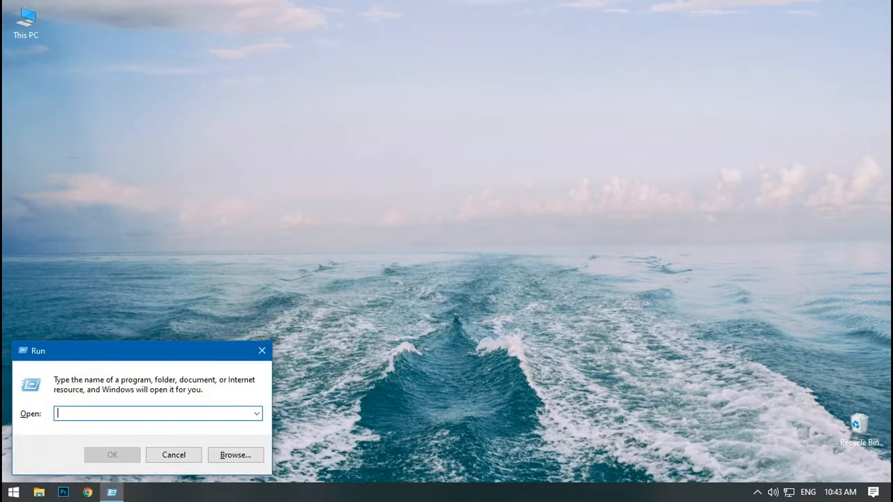
text(prefetch)
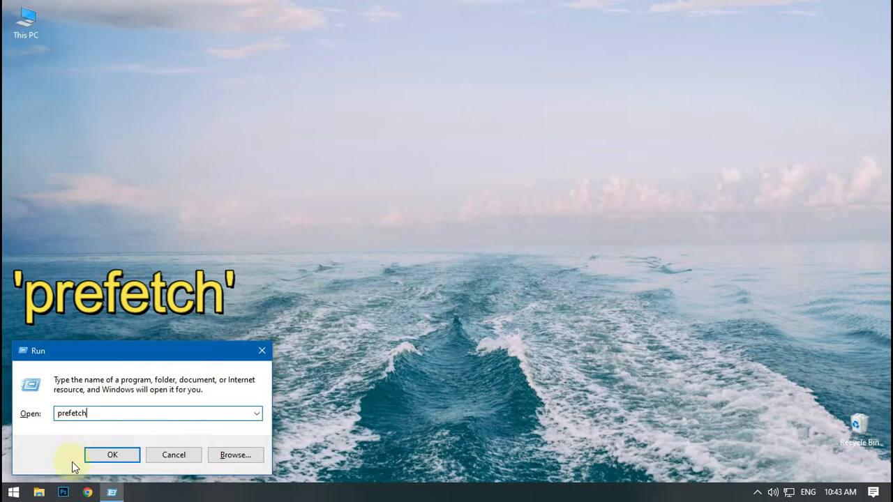
click(114, 457)
click(456, 268)
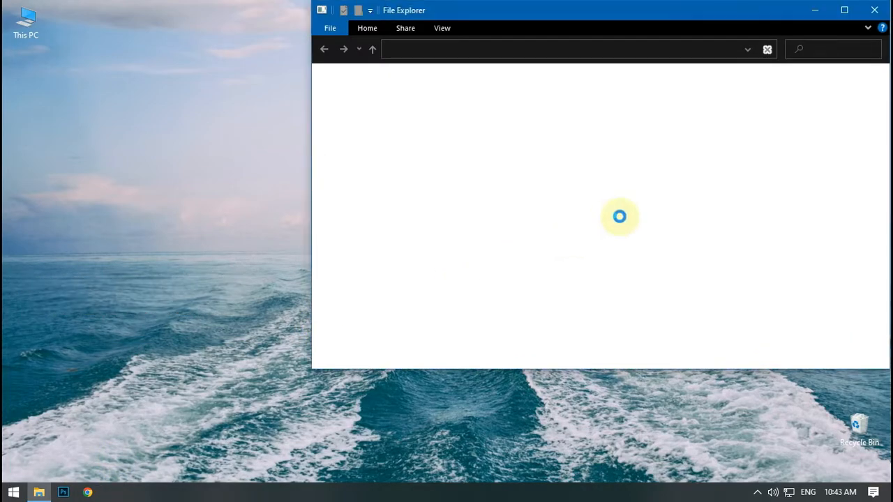
- Permanently delete all items in the Prefetch folder
key(ctrl+a)
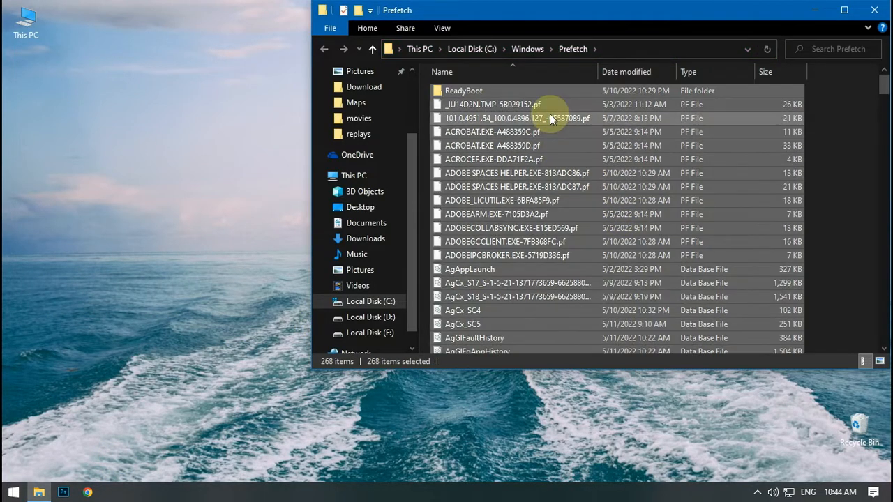
key(shift+Delete)
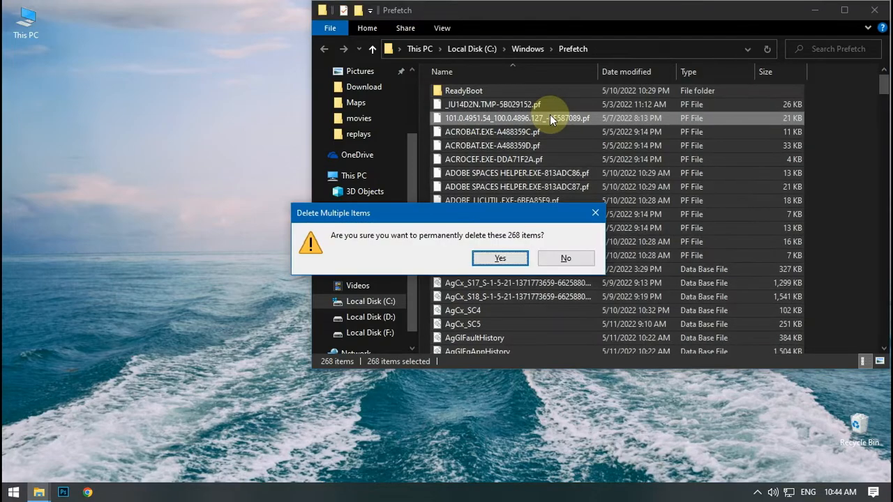
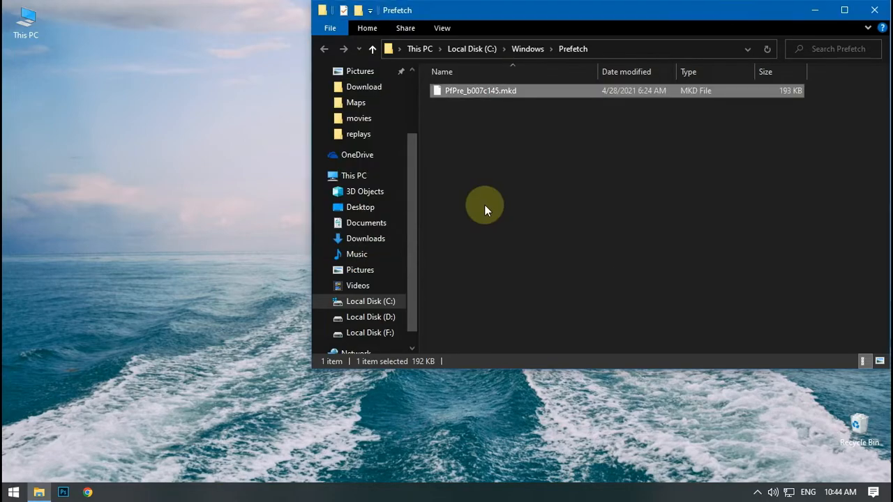
- Close the Prefetch folder window and open System Configuration with the Run command msconfig
click(875, 10)
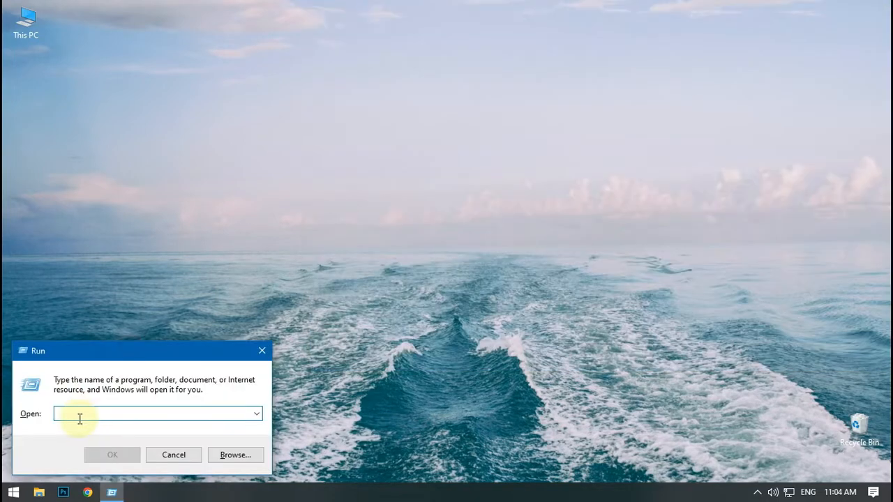
text(msconfig)
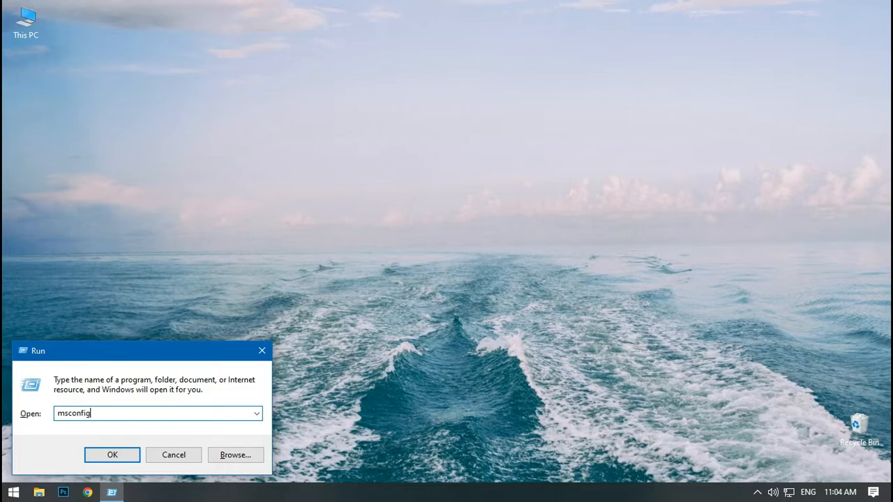
click(114, 455)
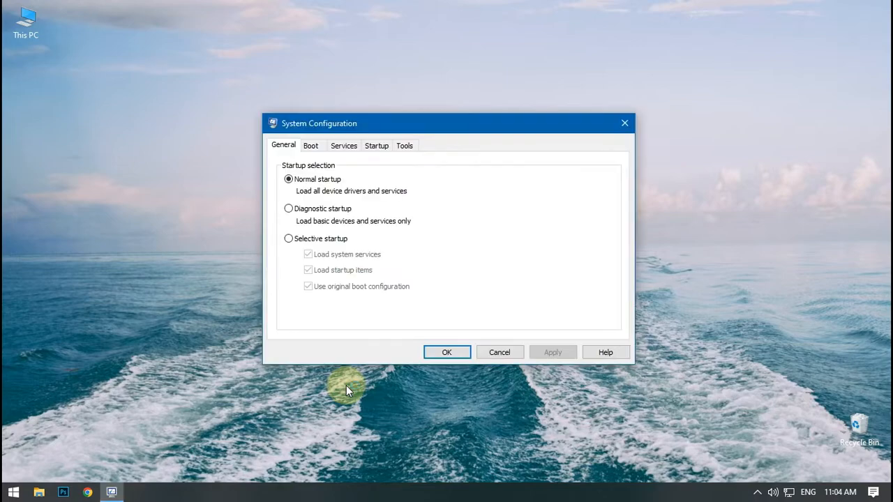
- Hide all Microsoft services in System Configuration and disable all the remaining services
click(343, 147)
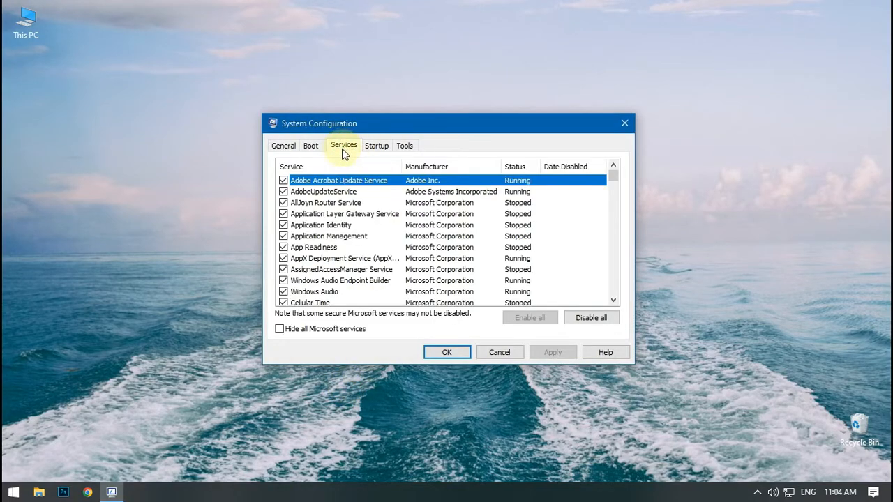
click(301, 330)
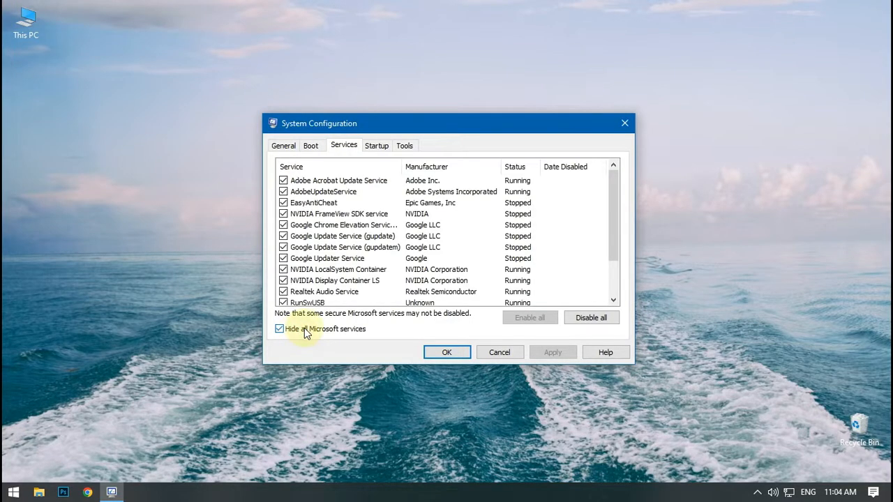
scroll(496, 241, down, 2)
scroll(496, 239, up, 2)
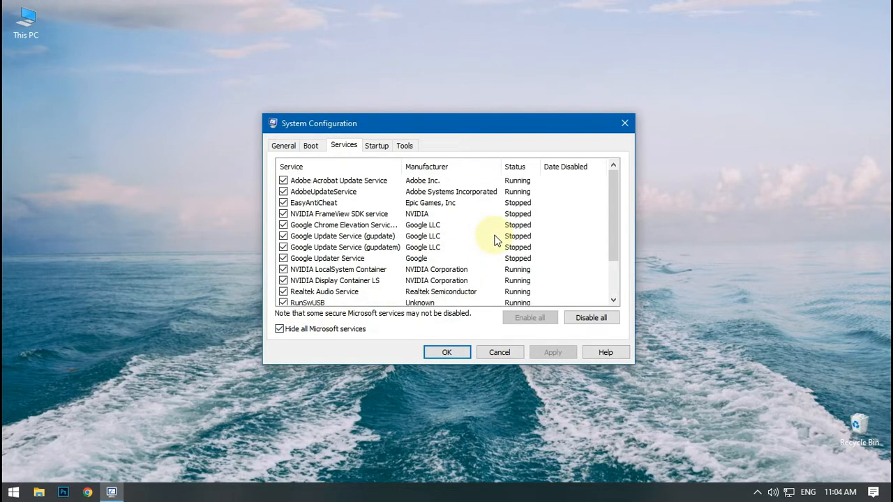
click(581, 322)
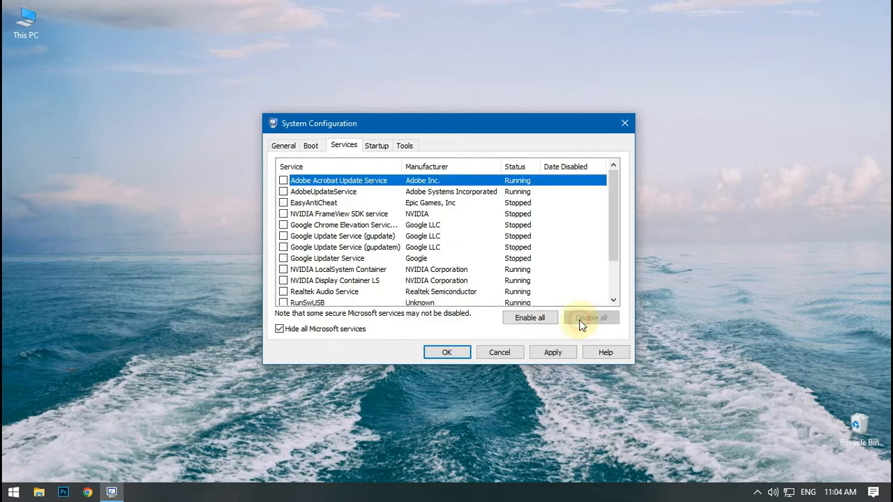
scroll(335, 235, down, 2)
scroll(335, 237, up, 2)
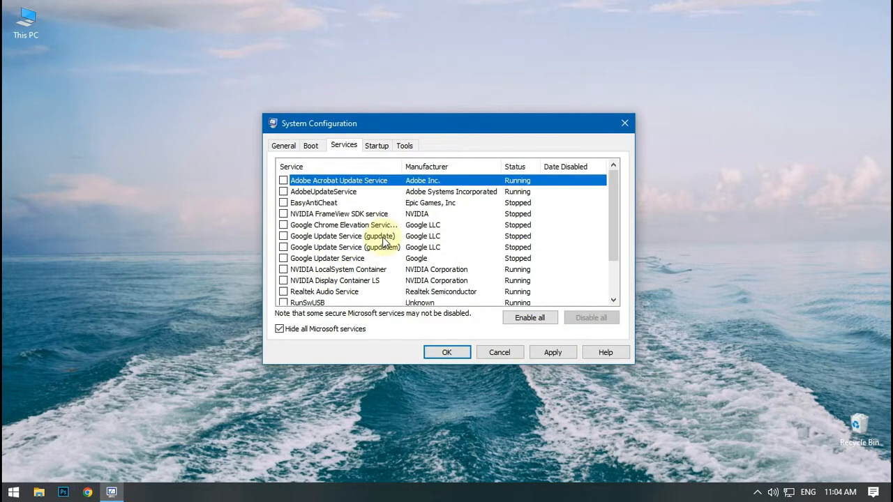
- Apply the service changes, close System Configuration and restart the computer
click(552, 352)
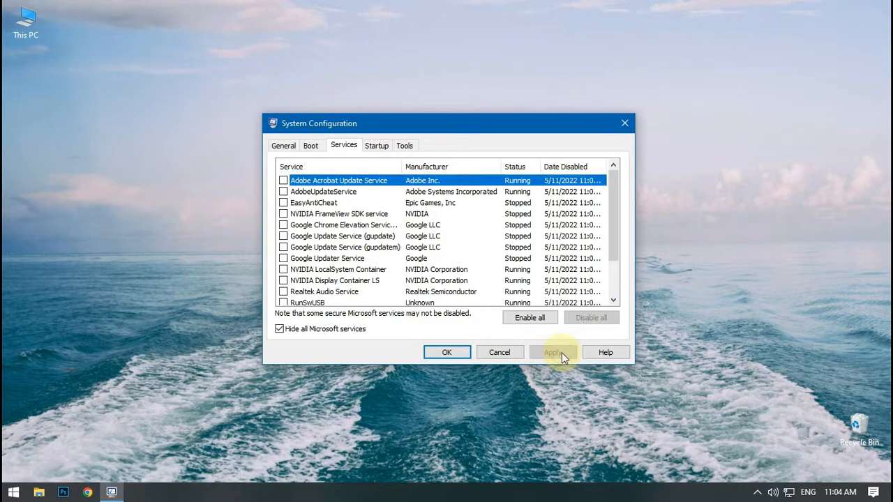
click(451, 351)
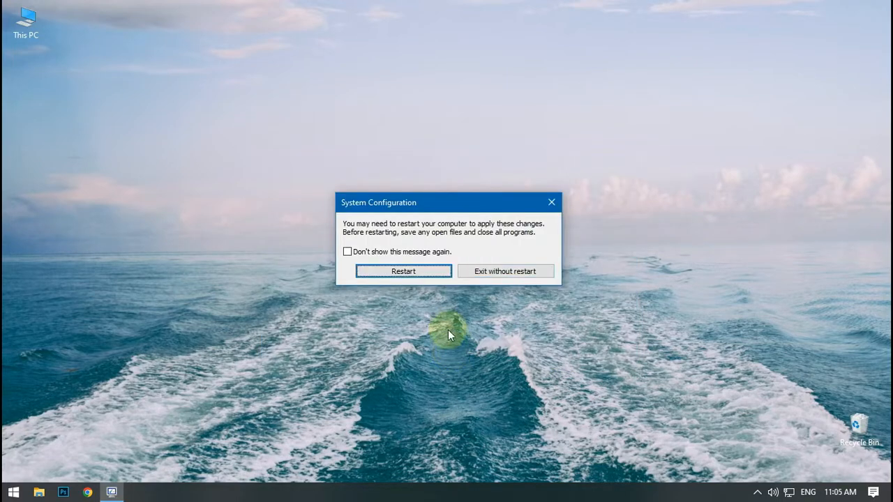
click(419, 272)
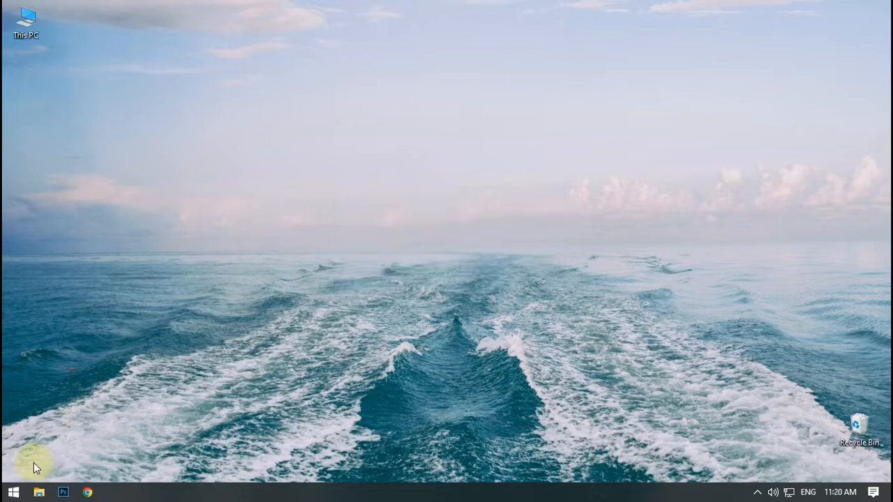
- Search Windows for sysdm.cpl, open System Properties and move its window to the middle of the desktop
click(14, 493)
text(sy)
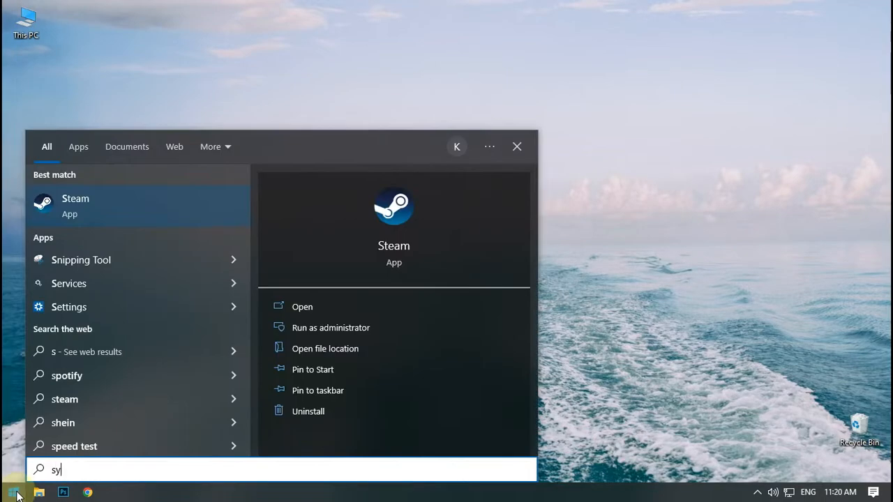
text(sdm.cpl)
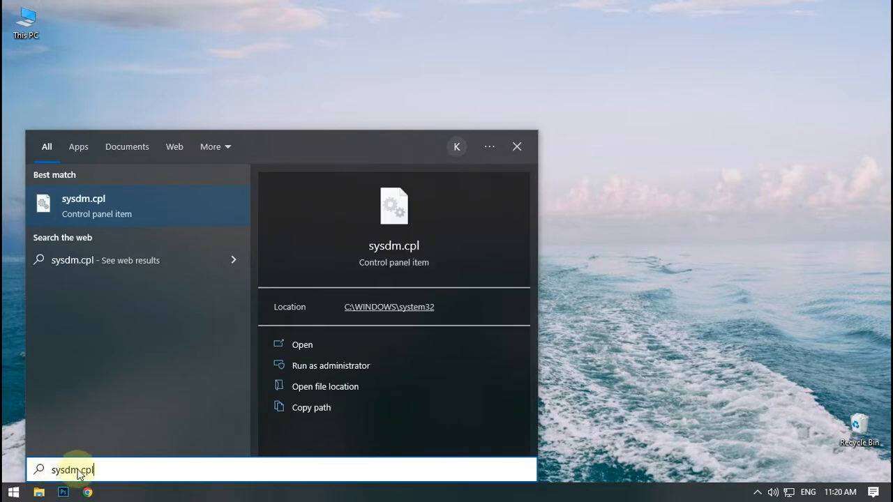
click(132, 220)
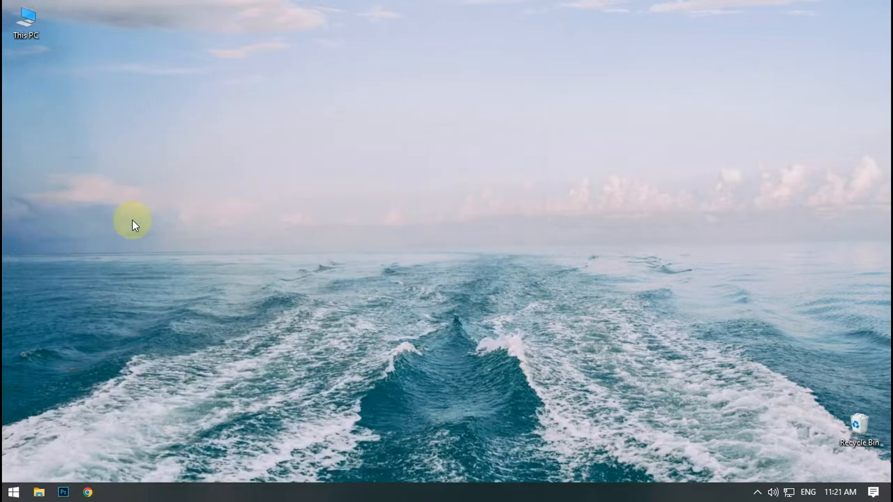
drag(202, 62, 447, 87)
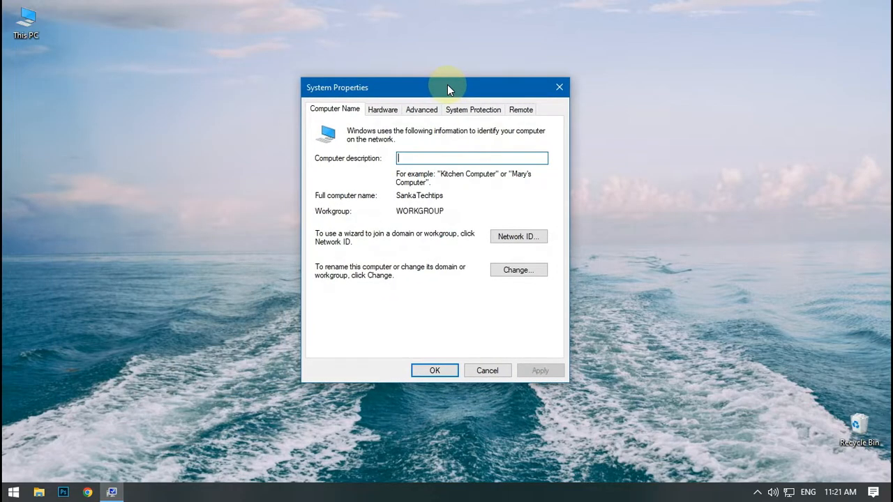
- Set the Windows visual effects to Adjust for best performance, apply the change and close System Properties
click(422, 110)
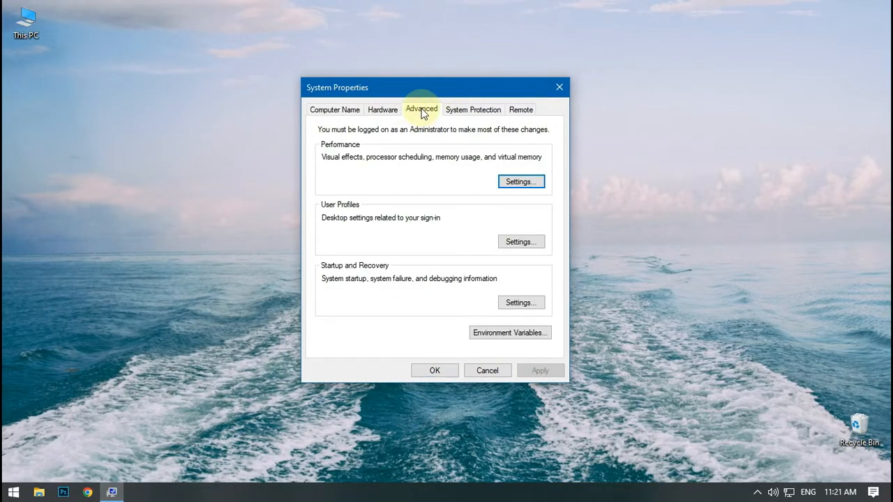
click(520, 181)
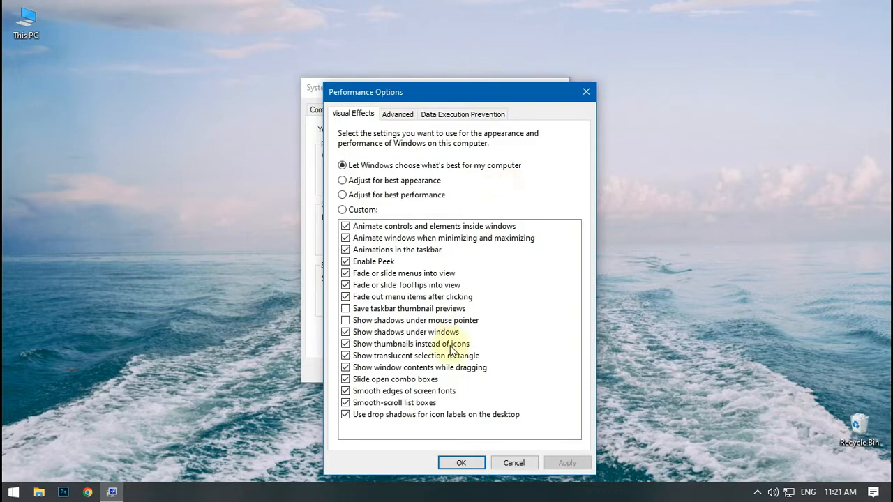
click(360, 196)
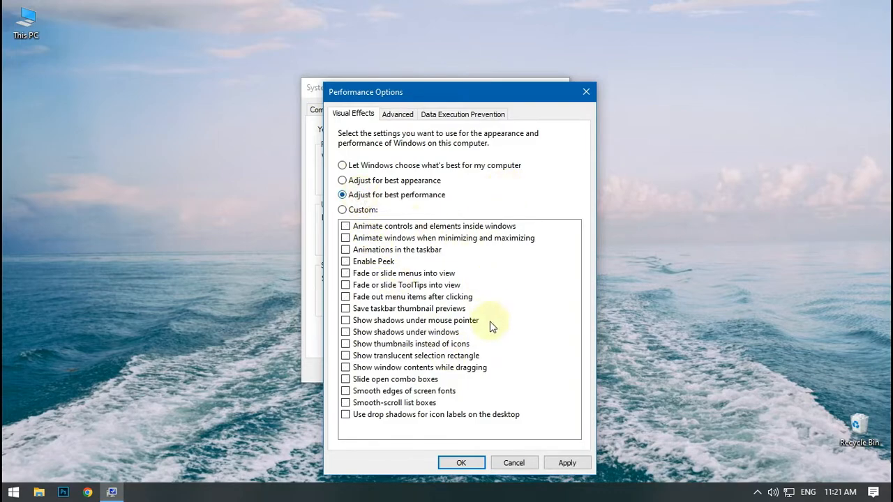
click(567, 463)
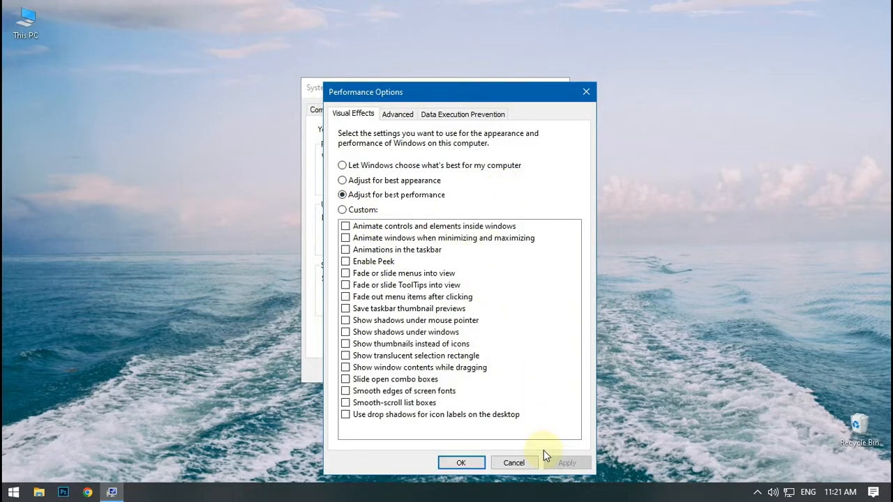
click(462, 463)
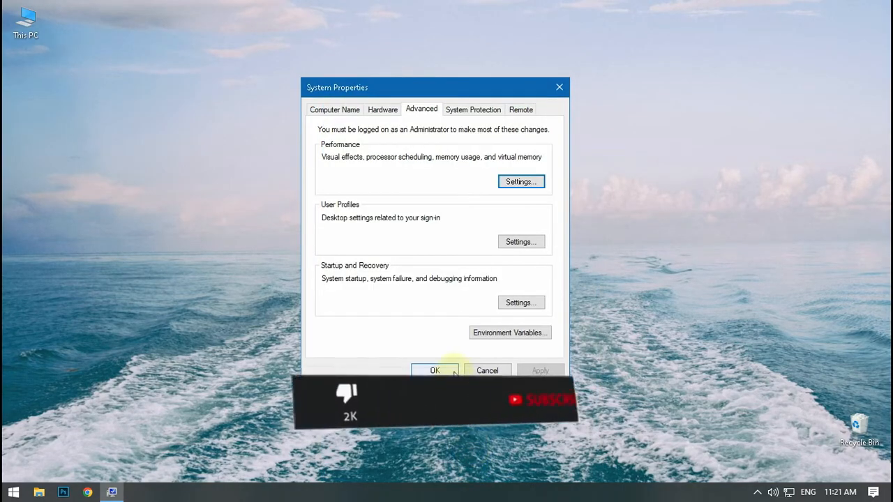
click(452, 368)
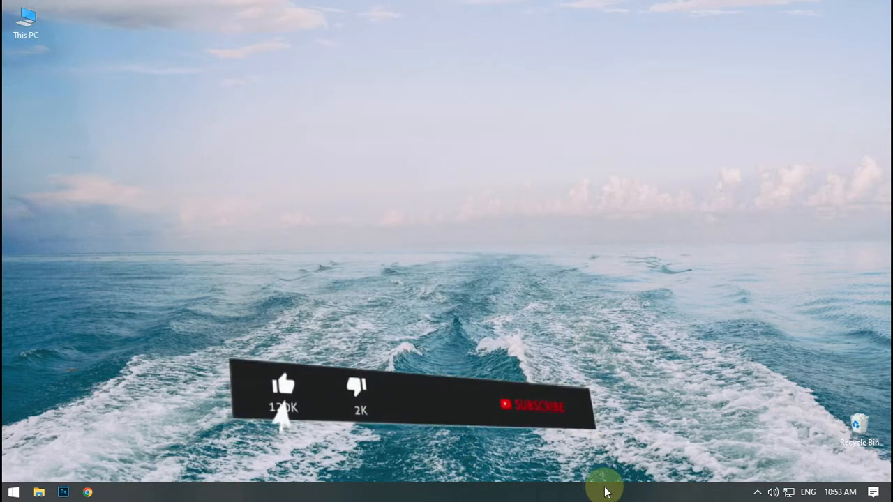
- Open Task Manager and look through its list of startup programs
right_click(602, 488)
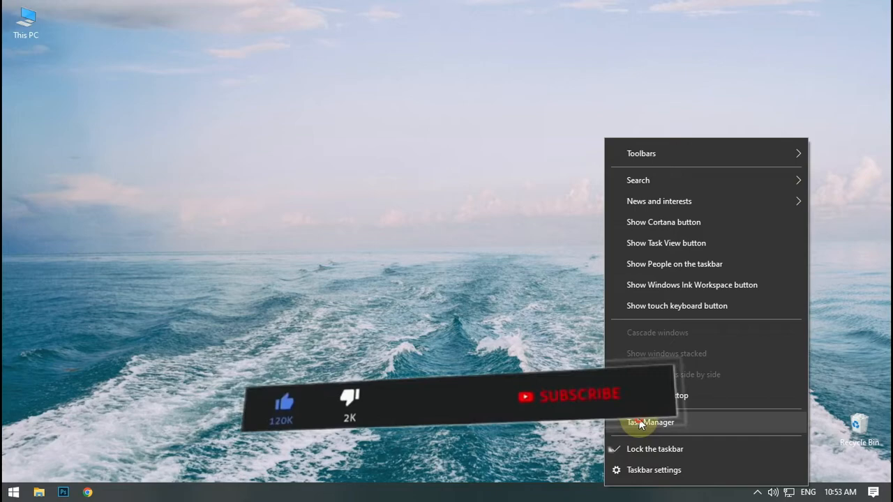
click(641, 422)
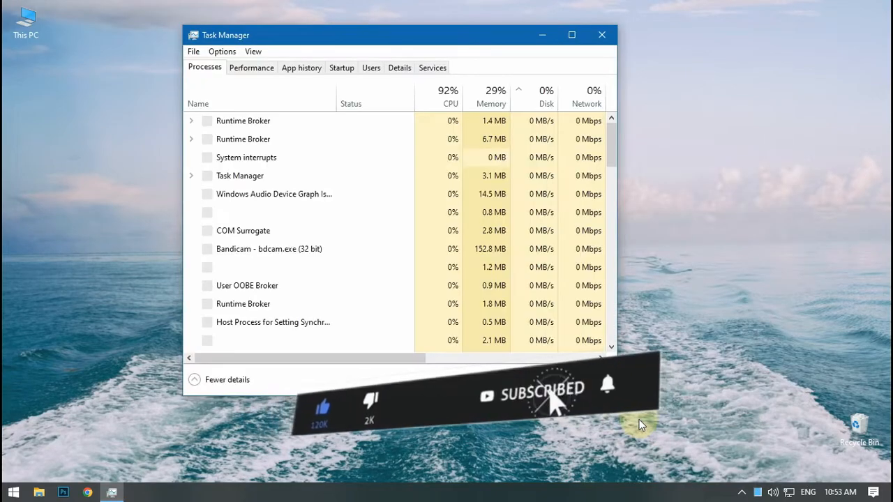
click(341, 70)
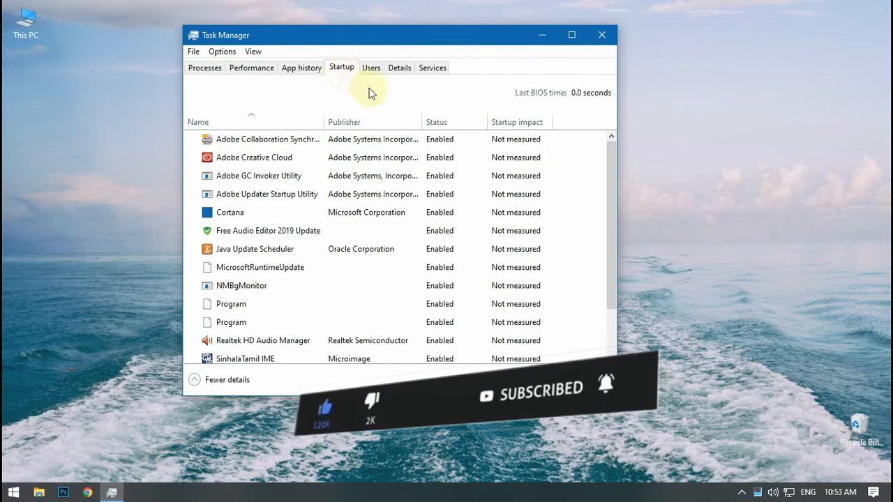
scroll(450, 317, down, 2)
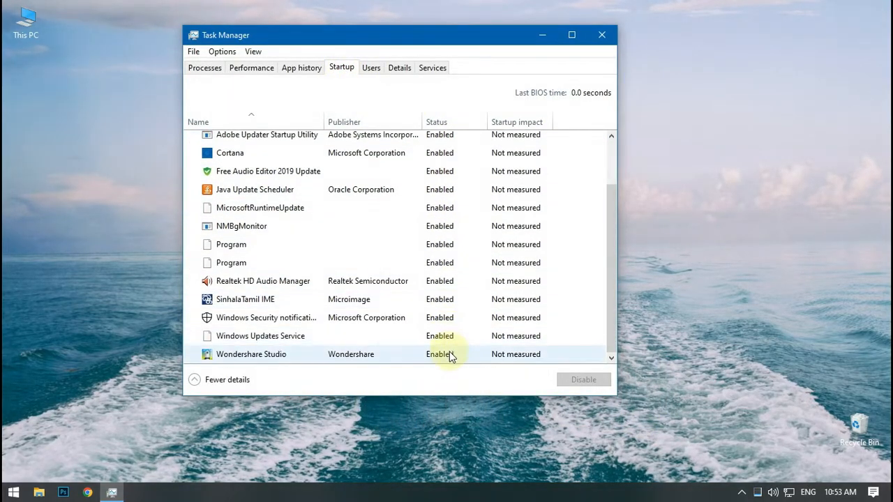
scroll(449, 209, up, 2)
- Disable the four Adobe startup programs: Adobe Collaboration Synchronizer, Creative Cloud, GC Invoker Utility and Updater Startup Utility
click(442, 139)
click(579, 380)
click(442, 159)
click(579, 378)
click(442, 175)
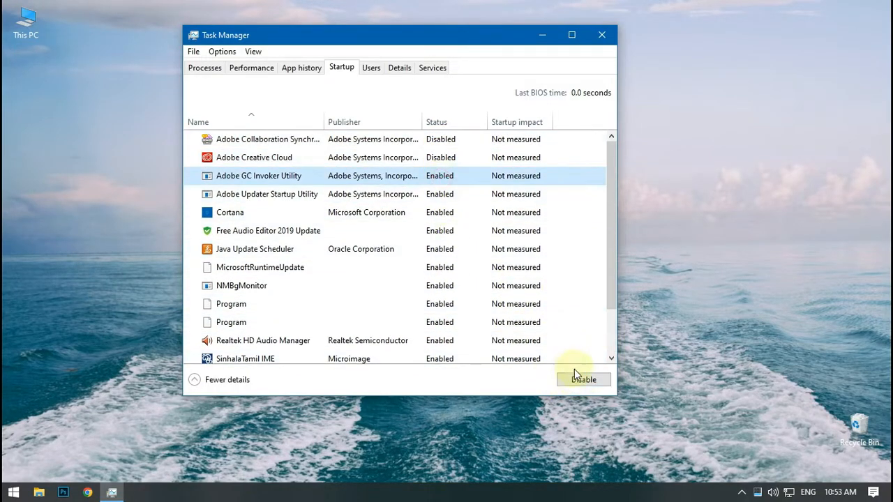
click(578, 379)
click(449, 194)
click(578, 378)
- Disable the startup programs Cortana, Free Audio Editor 2019 Update, Java Update Scheduler and MicrosoftRuntimeUpdate
click(458, 212)
click(568, 379)
click(446, 230)
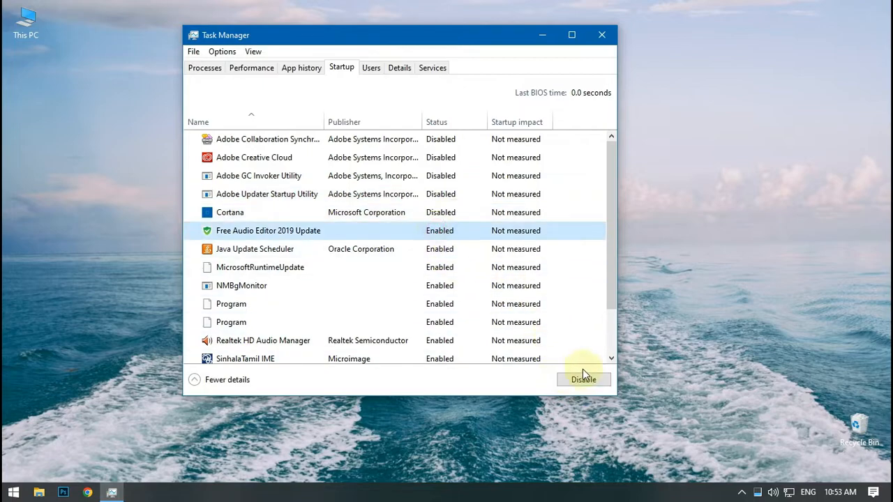
click(578, 377)
click(459, 249)
click(573, 379)
click(438, 270)
click(568, 379)
- Disable the startup programs NMBgMonitor, both Program entries, Realtek HD Audio Manager and SinhalaTamil IME
click(445, 286)
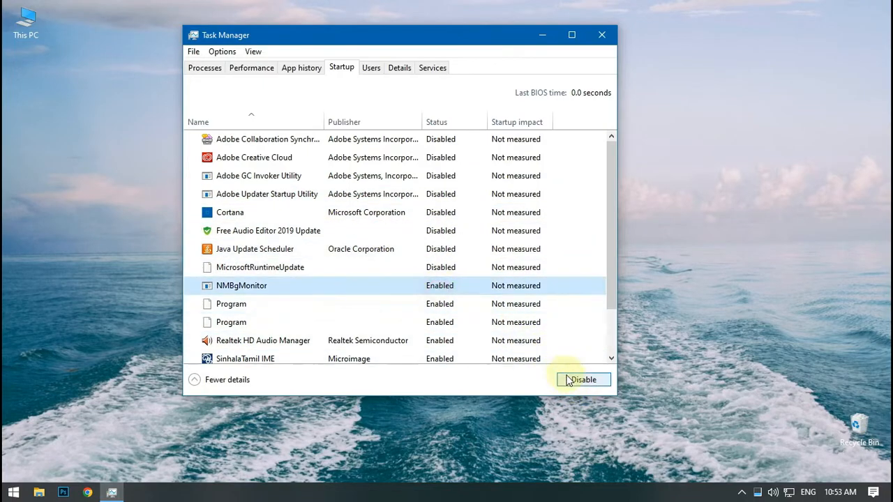
click(569, 379)
click(451, 304)
click(569, 379)
click(452, 322)
click(568, 378)
click(454, 341)
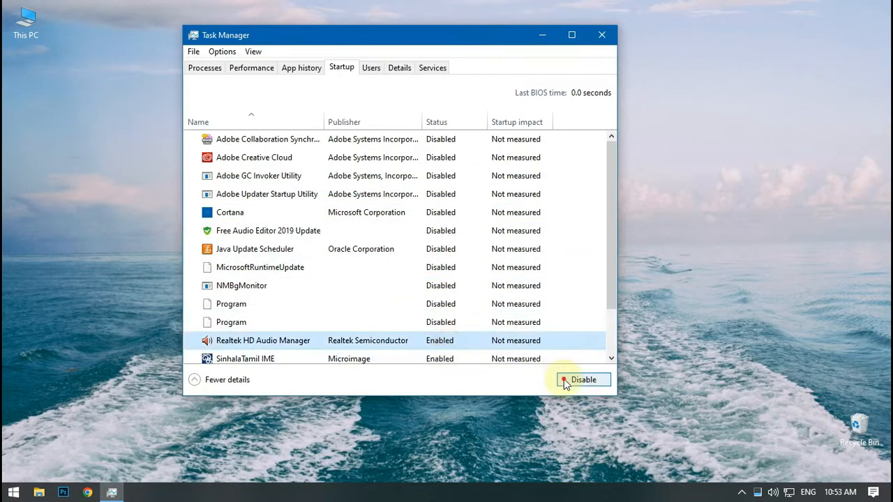
click(566, 380)
click(541, 359)
click(568, 379)
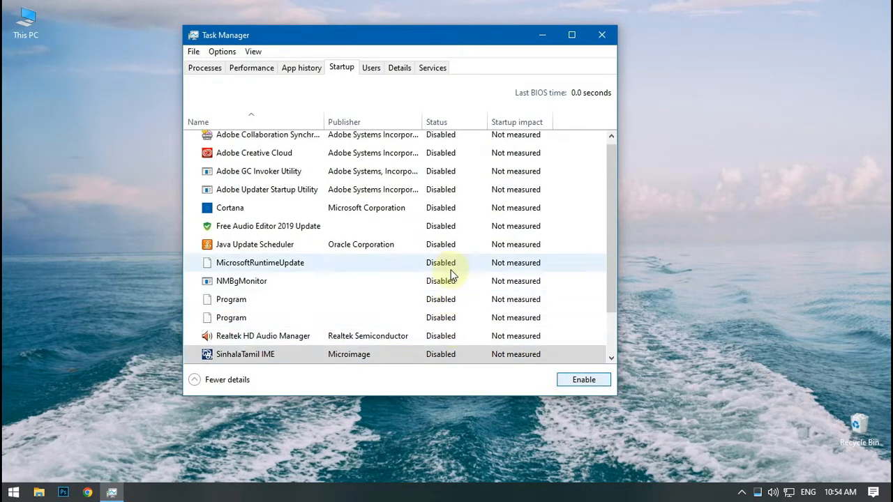
- Disable the Windows Security notification, Windows Updates Service and Wondershare Studio startup programs, and close Task Manager
drag(614, 286, 621, 331)
click(454, 319)
click(569, 379)
click(465, 338)
click(560, 379)
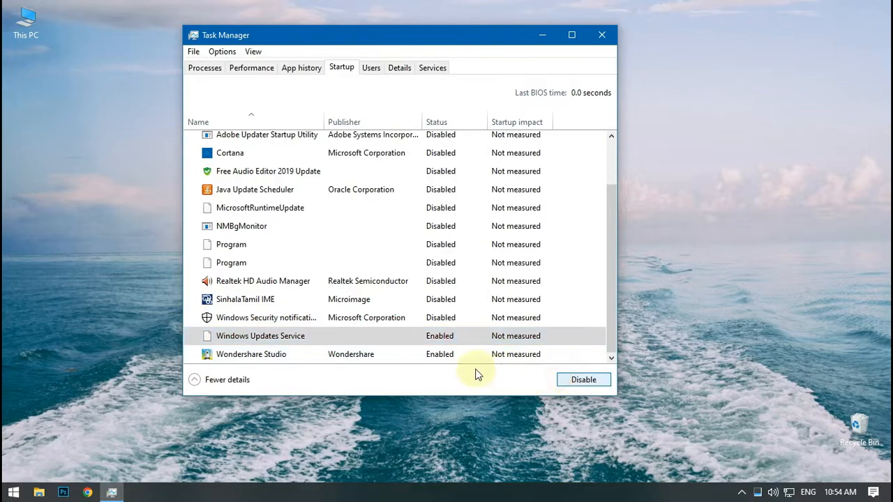
click(481, 356)
click(572, 380)
scroll(605, 260, up, 1)
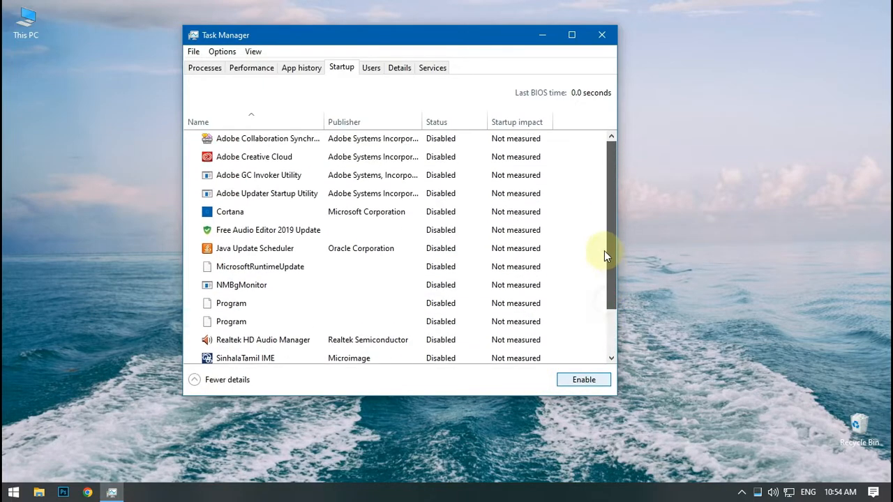
click(601, 35)
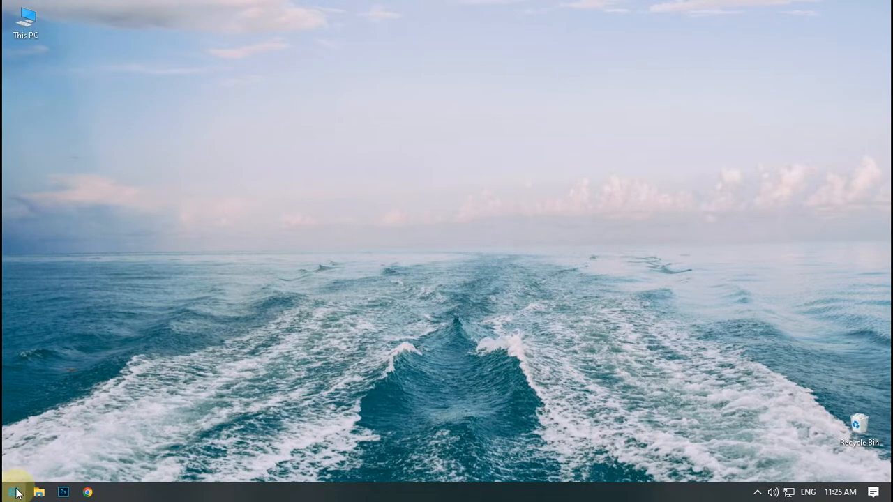
- Search Windows for defrag, open Defragment and Optimize Drives, and open its scheduled optimization settings
click(14, 492)
text(defrag)
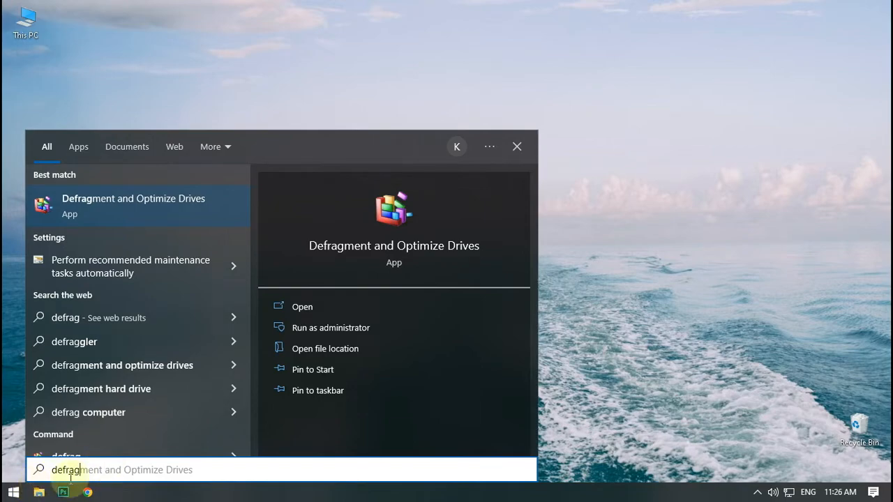
click(136, 203)
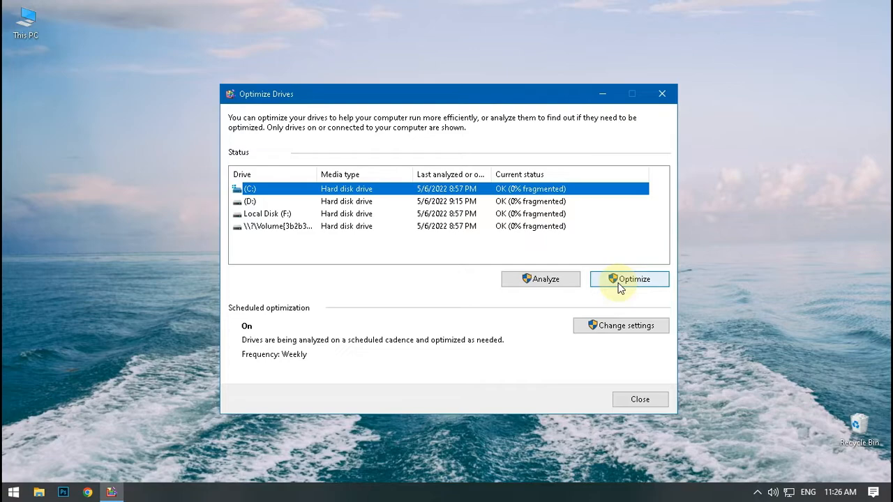
click(635, 326)
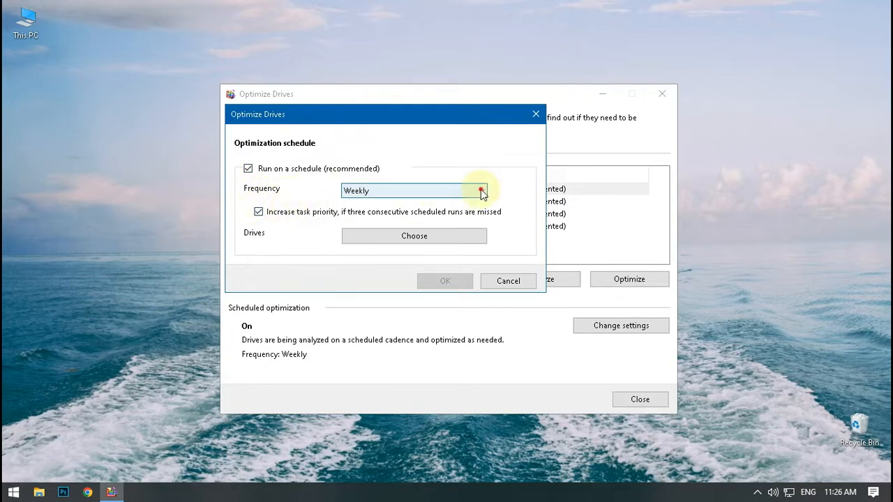
- Check the frequency choices of the drive optimization schedule, then cancel the schedule settings and close Optimize Drives
click(480, 190)
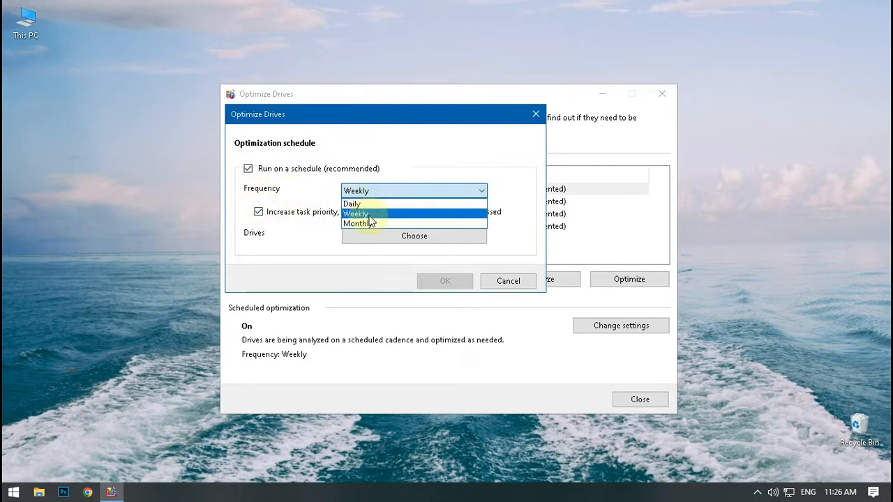
click(480, 188)
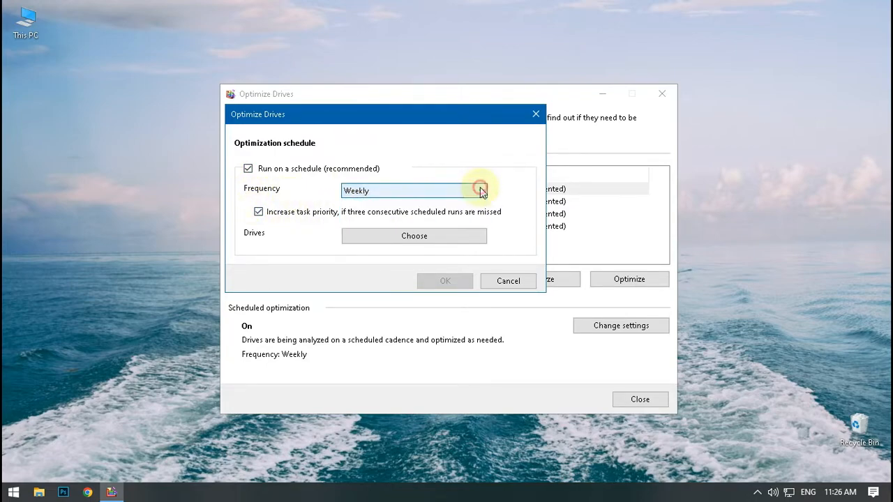
click(499, 281)
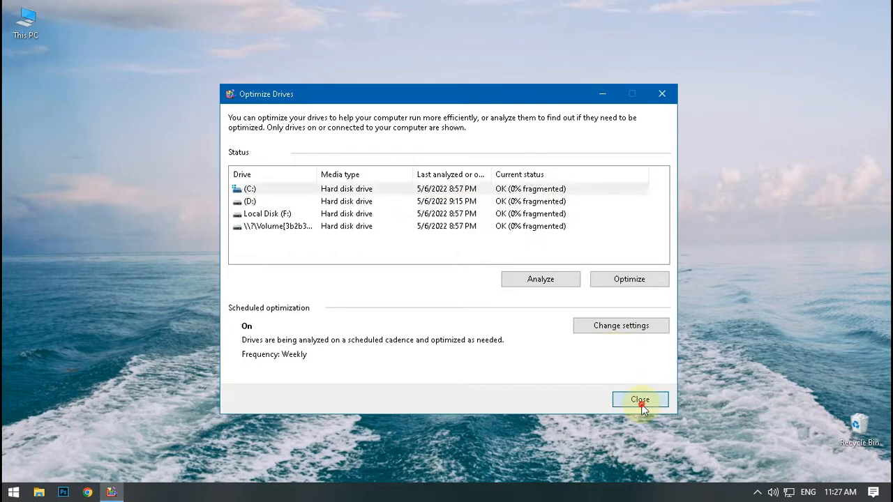
click(640, 404)
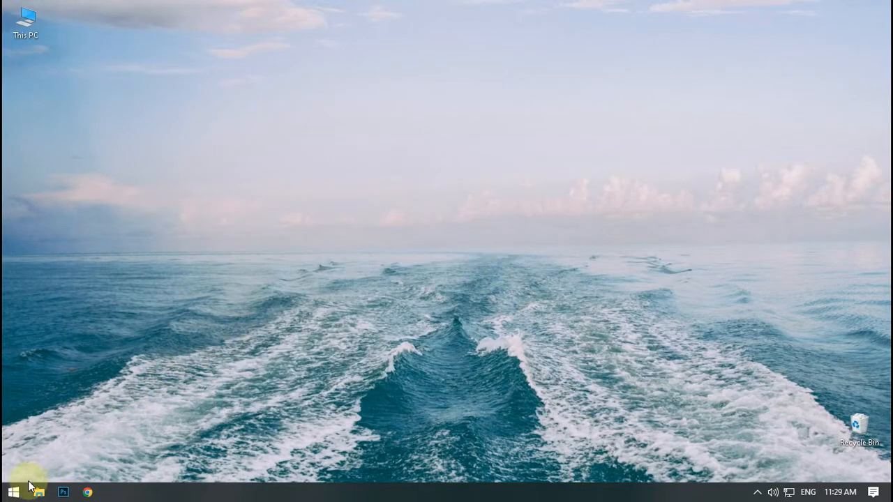
- Switch the power plan to High performance through the additional power settings in Windows Settings, and close both windows
click(12, 493)
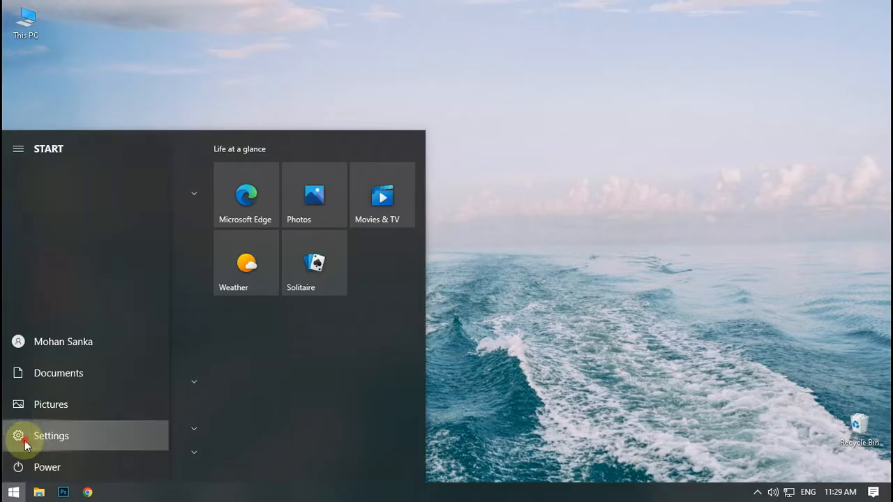
click(16, 433)
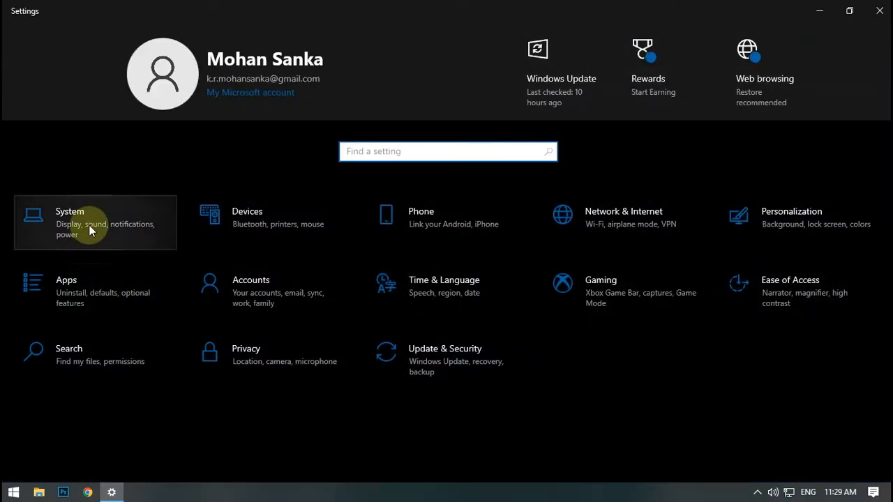
click(90, 226)
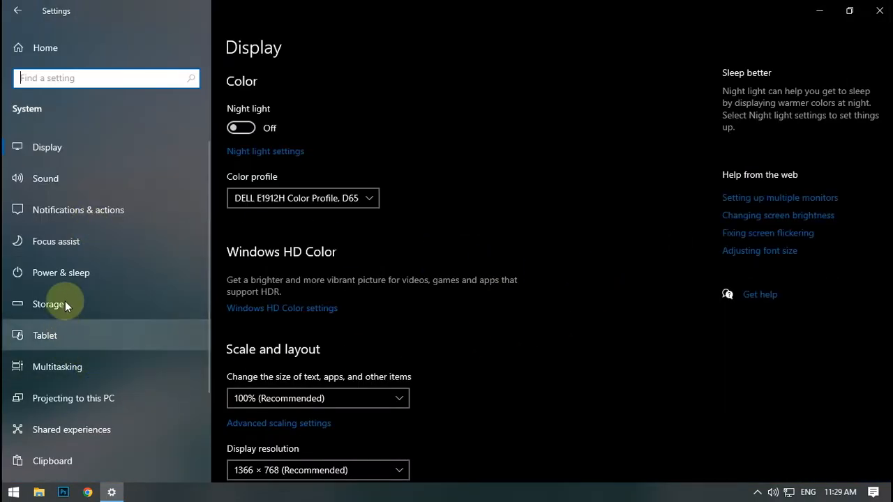
click(71, 275)
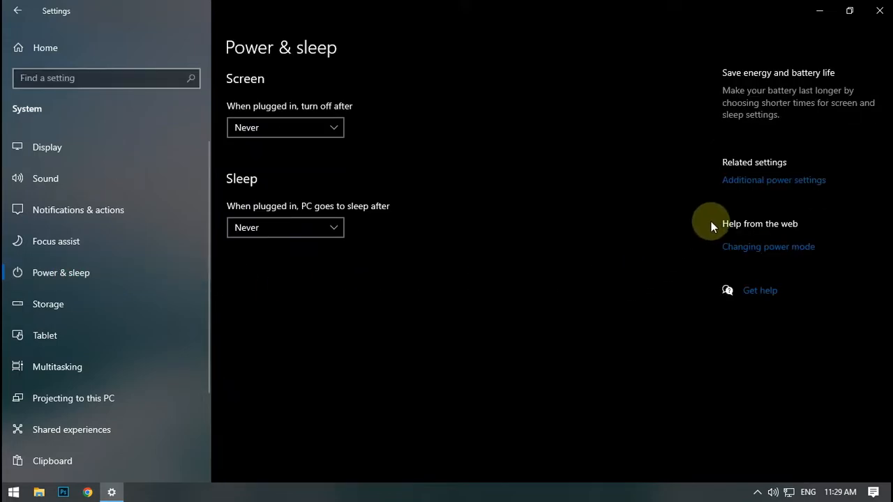
click(759, 182)
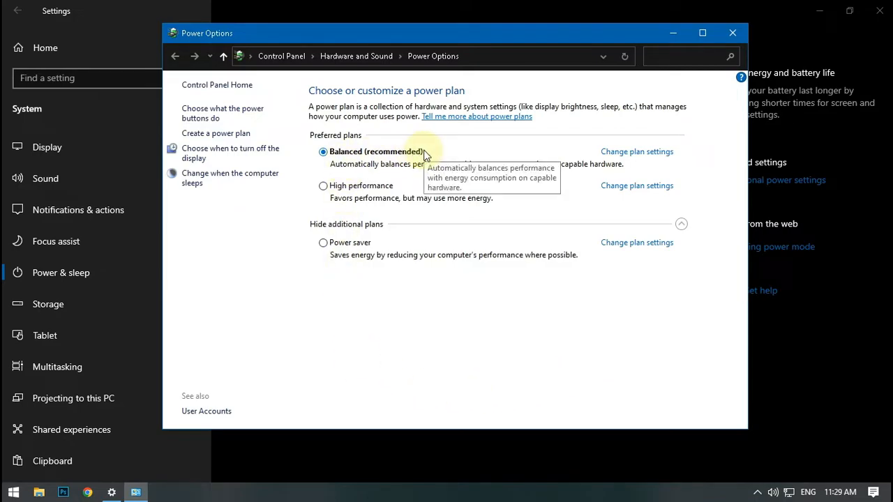
click(323, 186)
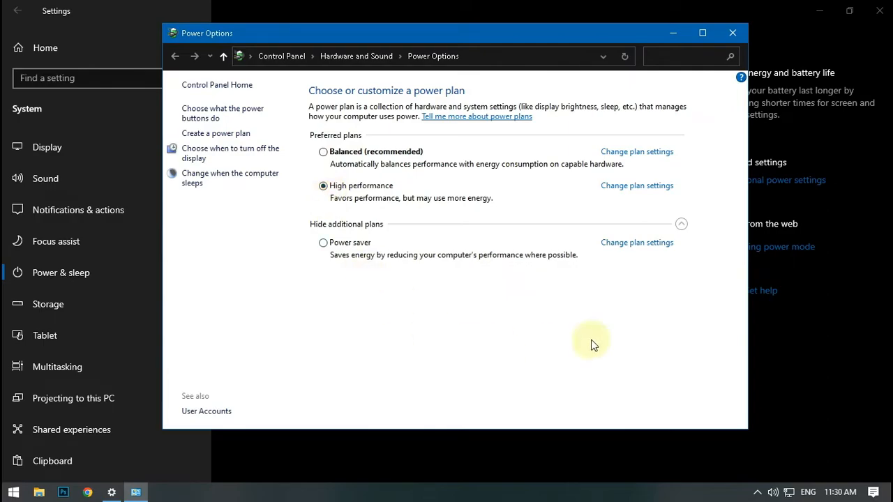
click(733, 33)
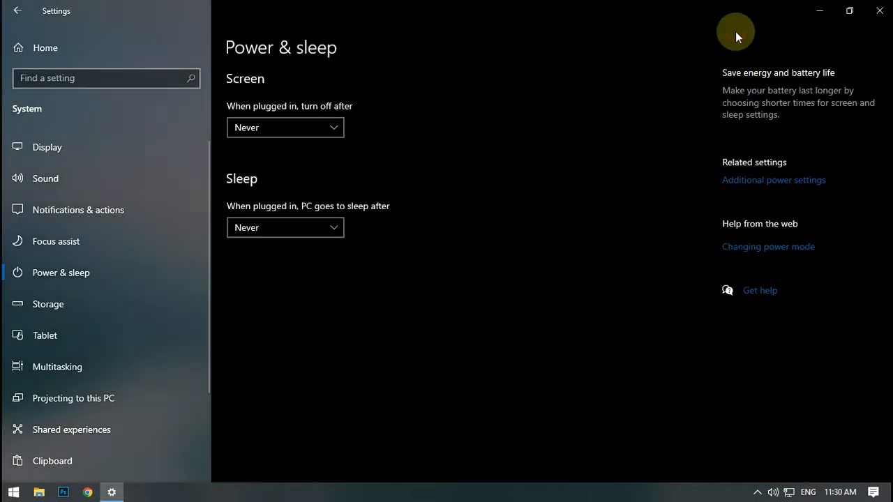
click(881, 9)
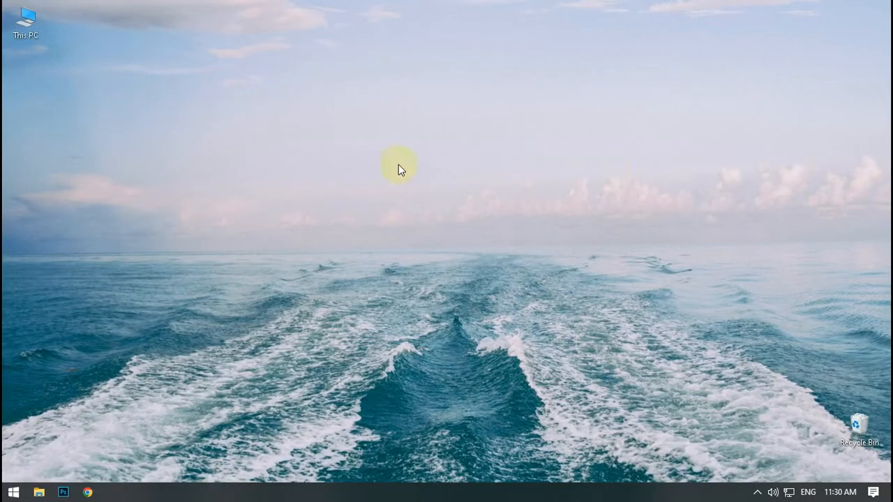
- Open the properties of Local Disk (C:) from This PC and start Disk Cleanup for it
double_click(23, 23)
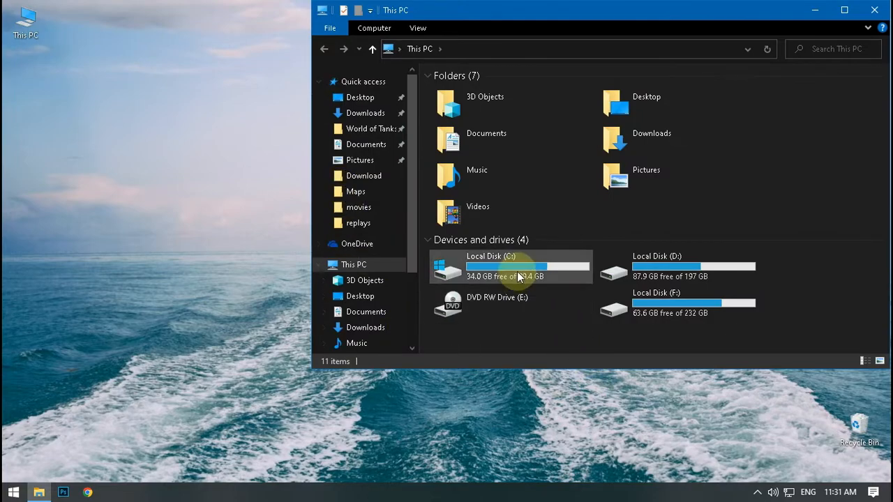
click(517, 272)
right_click(518, 276)
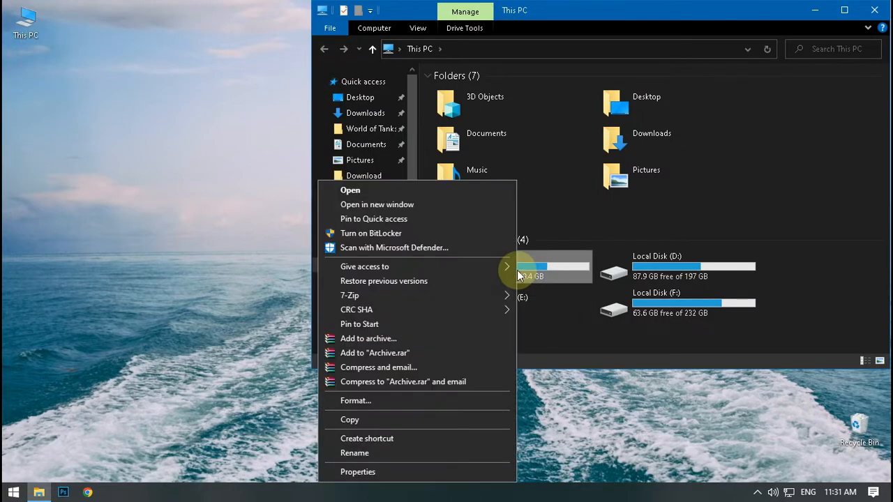
click(374, 472)
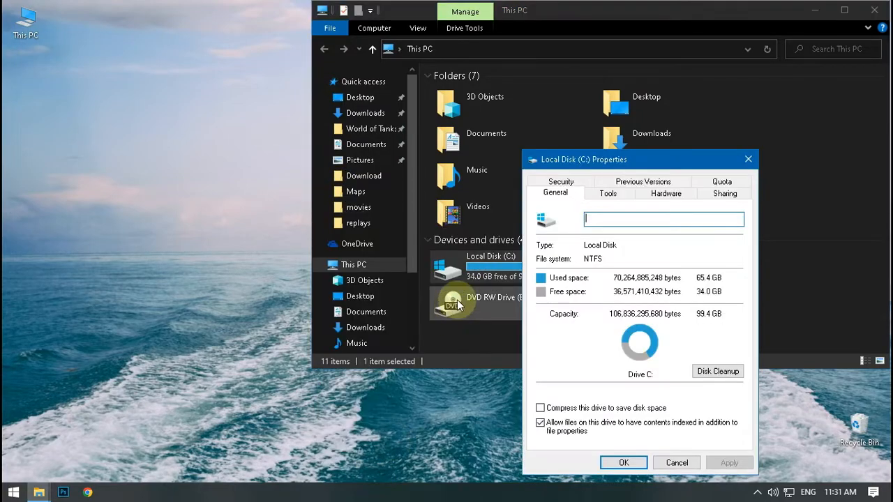
click(710, 373)
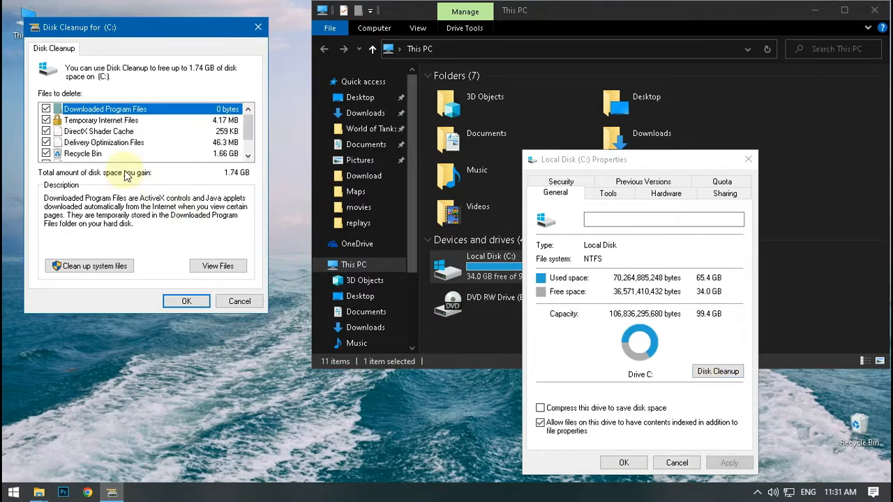
- Extend Disk Cleanup to system files, permanently delete the checked files on C:, and close the drive properties and This PC
mouse_move(249, 116)
mouse_down()
mouse_move(249, 139)
mouse_move(250, 111)
mouse_move(249, 131)
mouse_up()
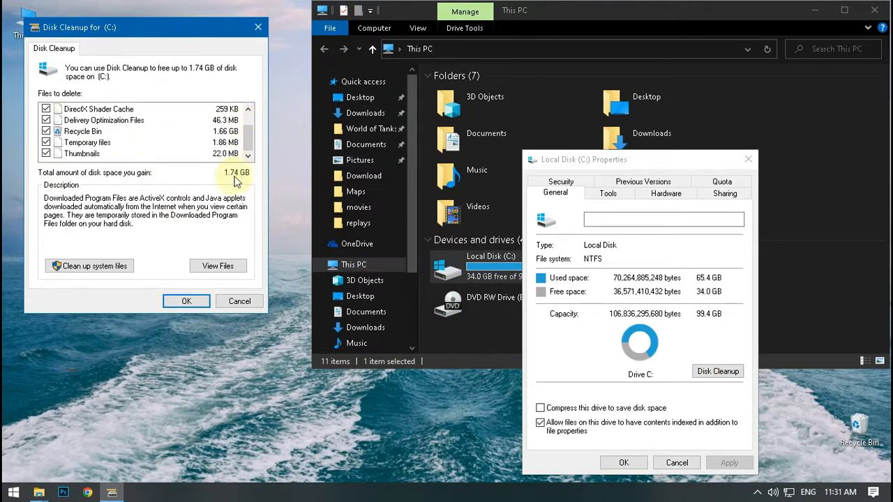
click(87, 266)
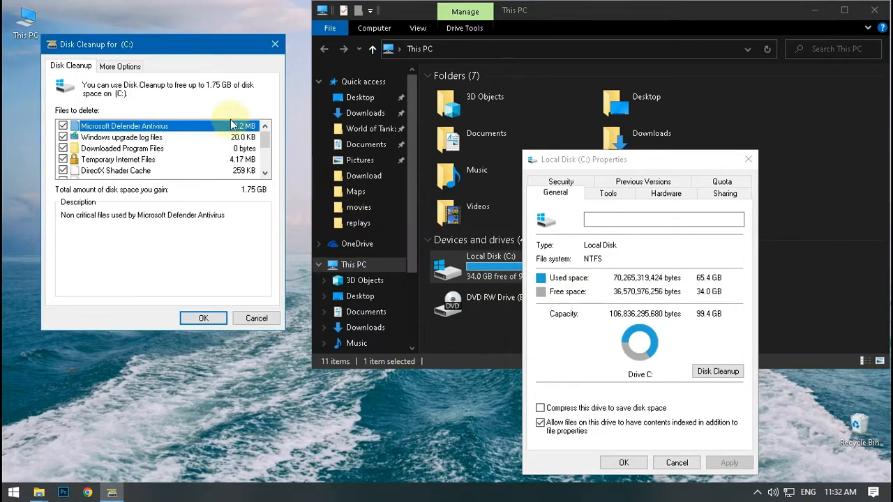
mouse_move(264, 142)
mouse_down()
mouse_move(266, 166)
mouse_move(265, 136)
mouse_up()
click(195, 321)
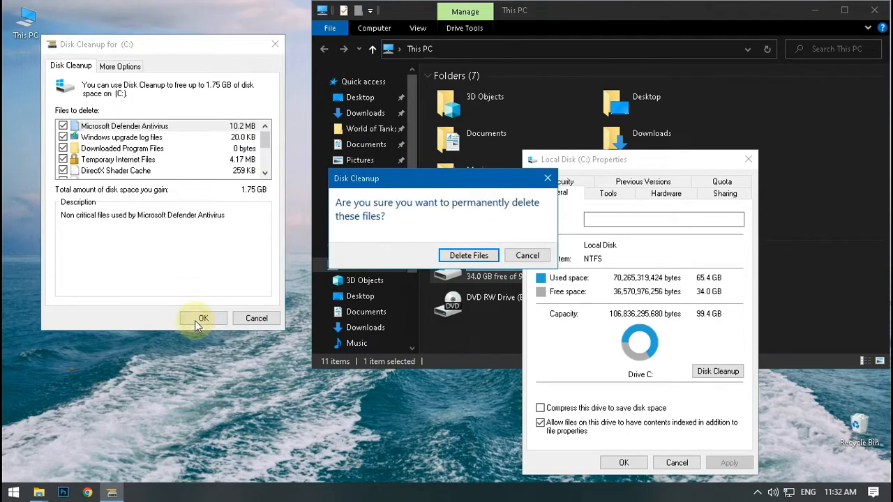
click(465, 258)
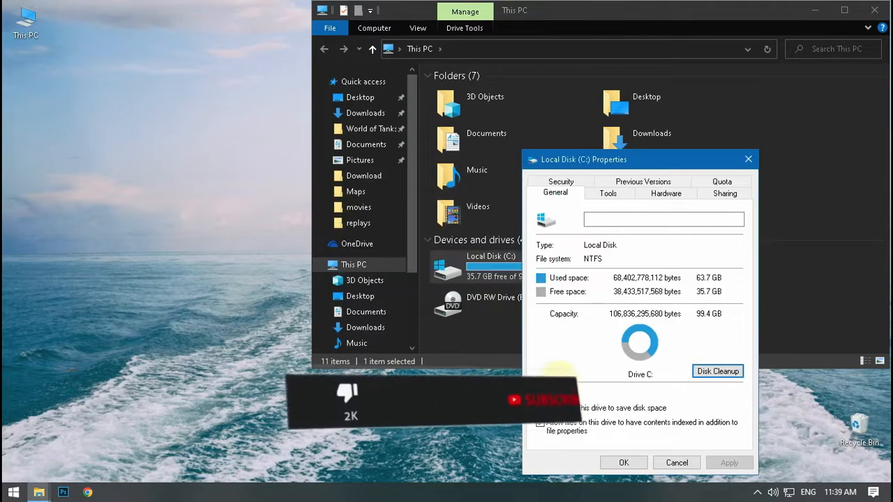
click(623, 463)
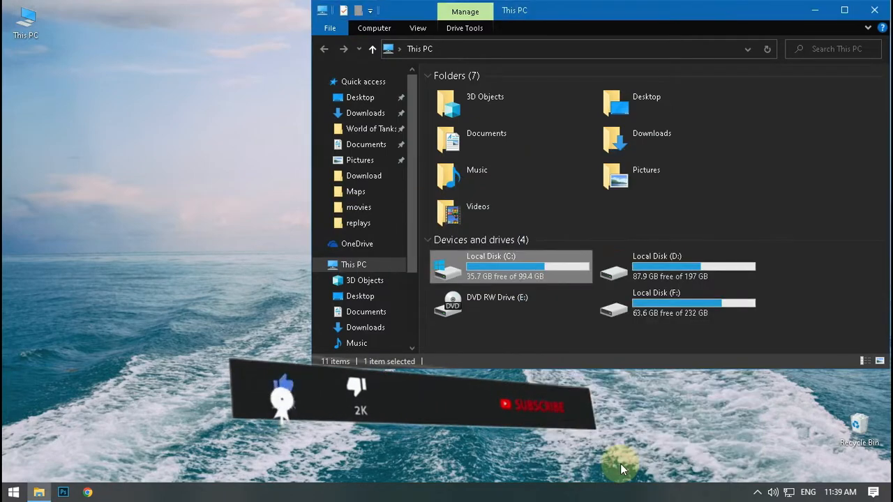
click(874, 10)
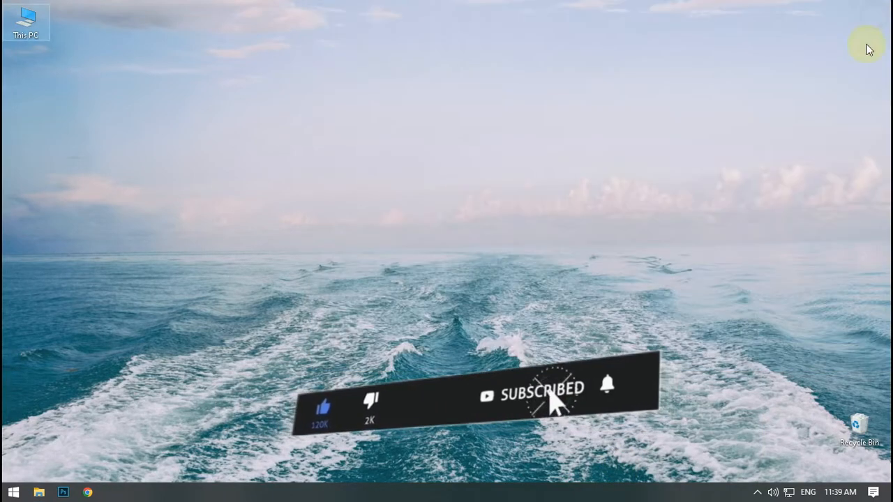